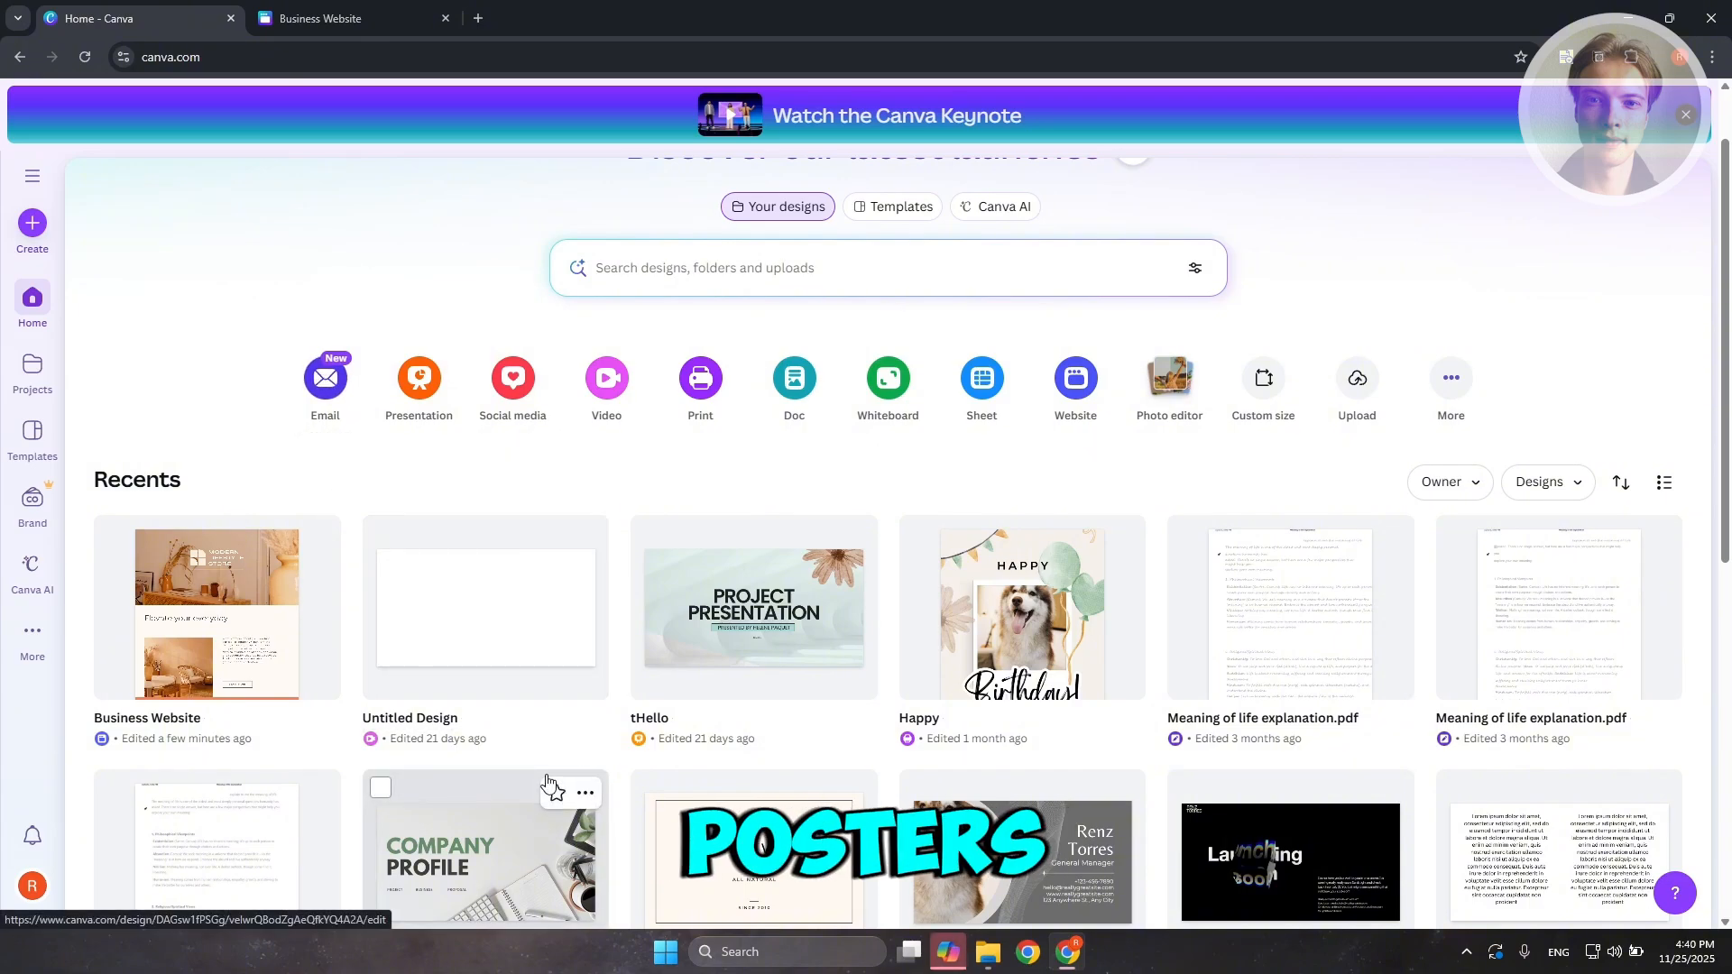
scroll(547, 786, down, 3)
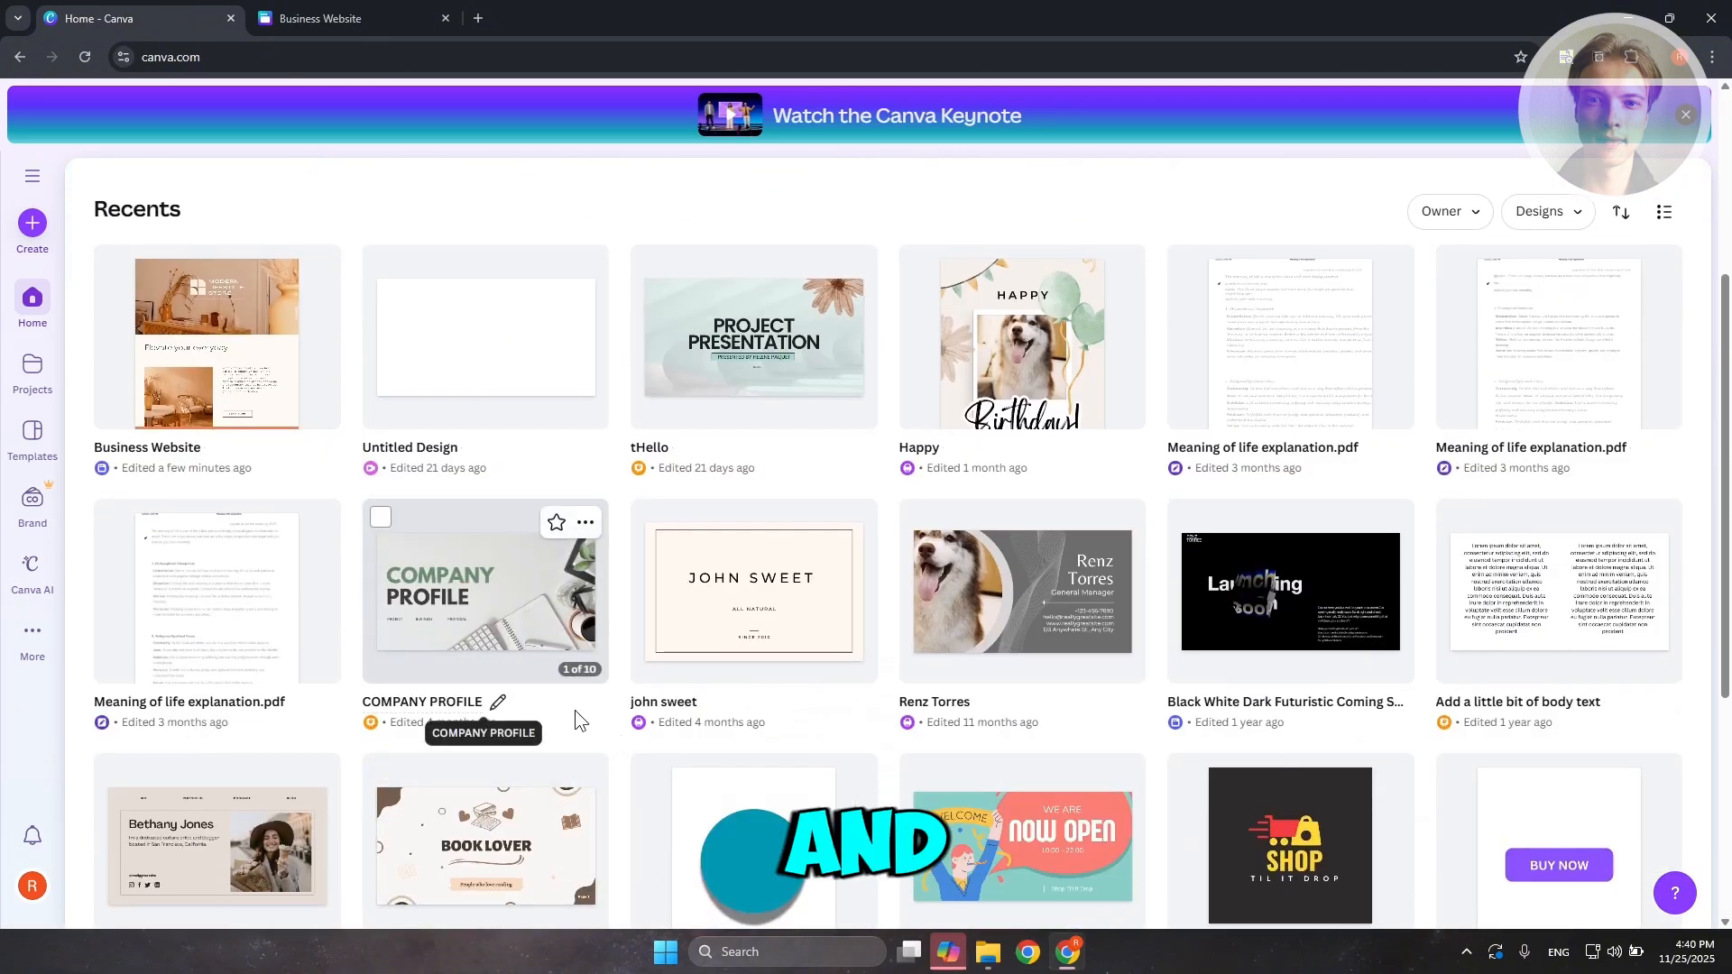
scroll(599, 591, up, 4)
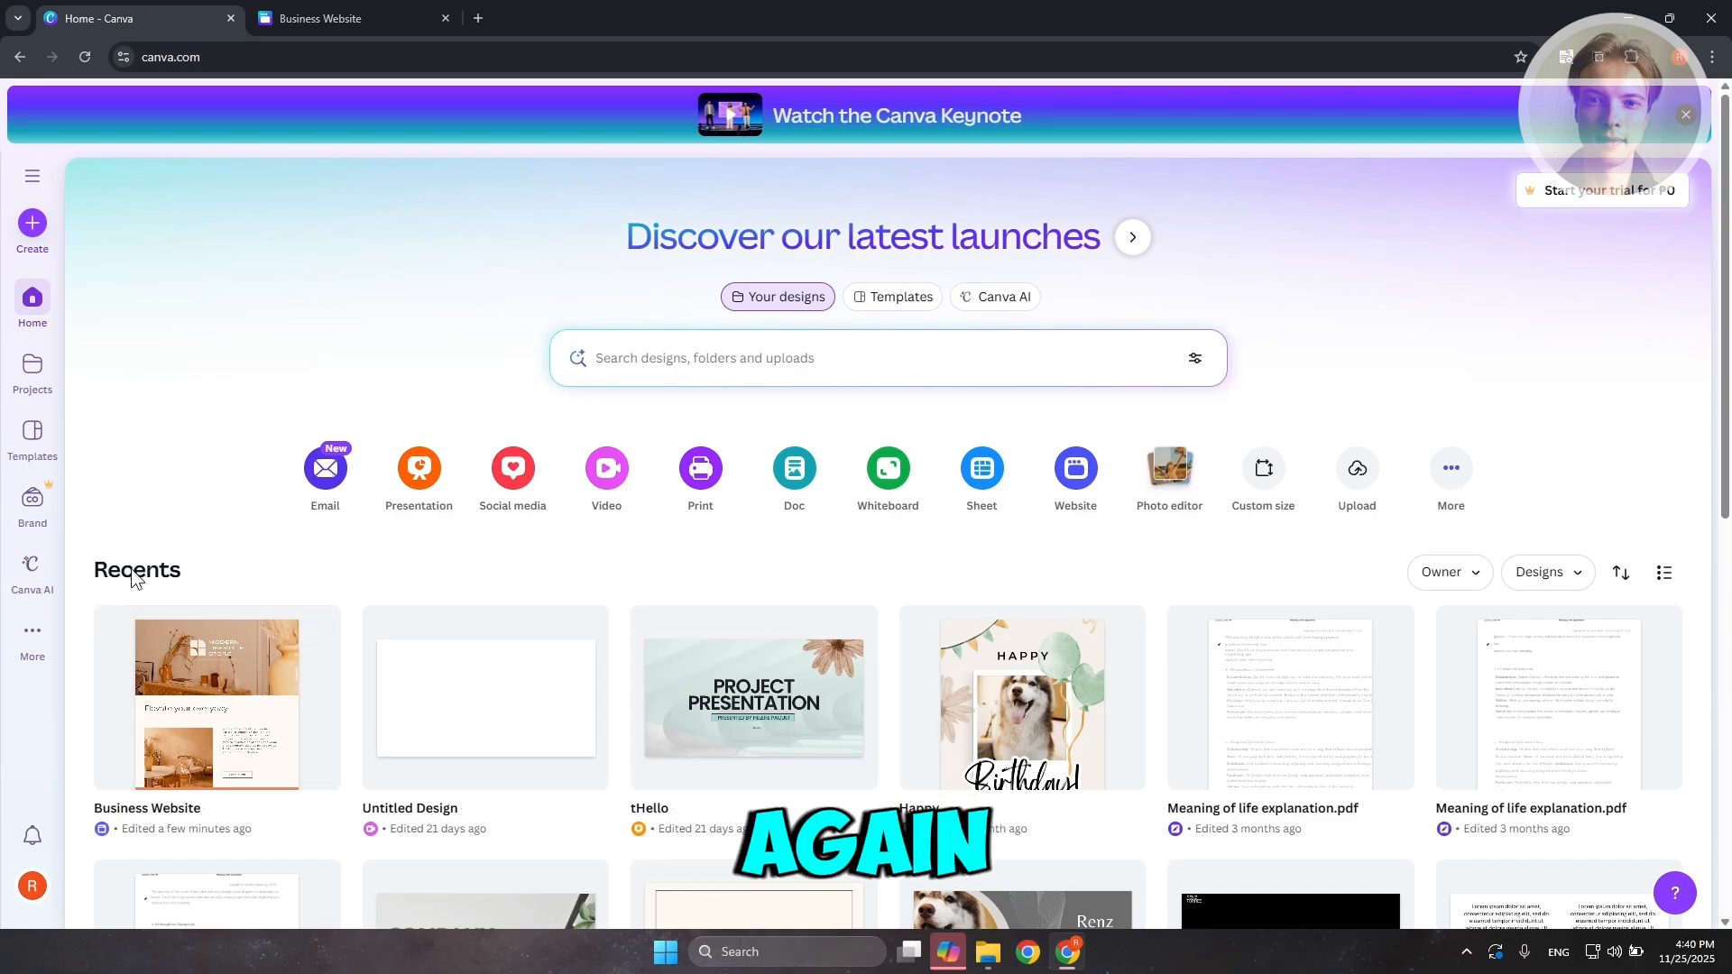
- Switch to the open Business Website design and look through its page sections
click(301, 12)
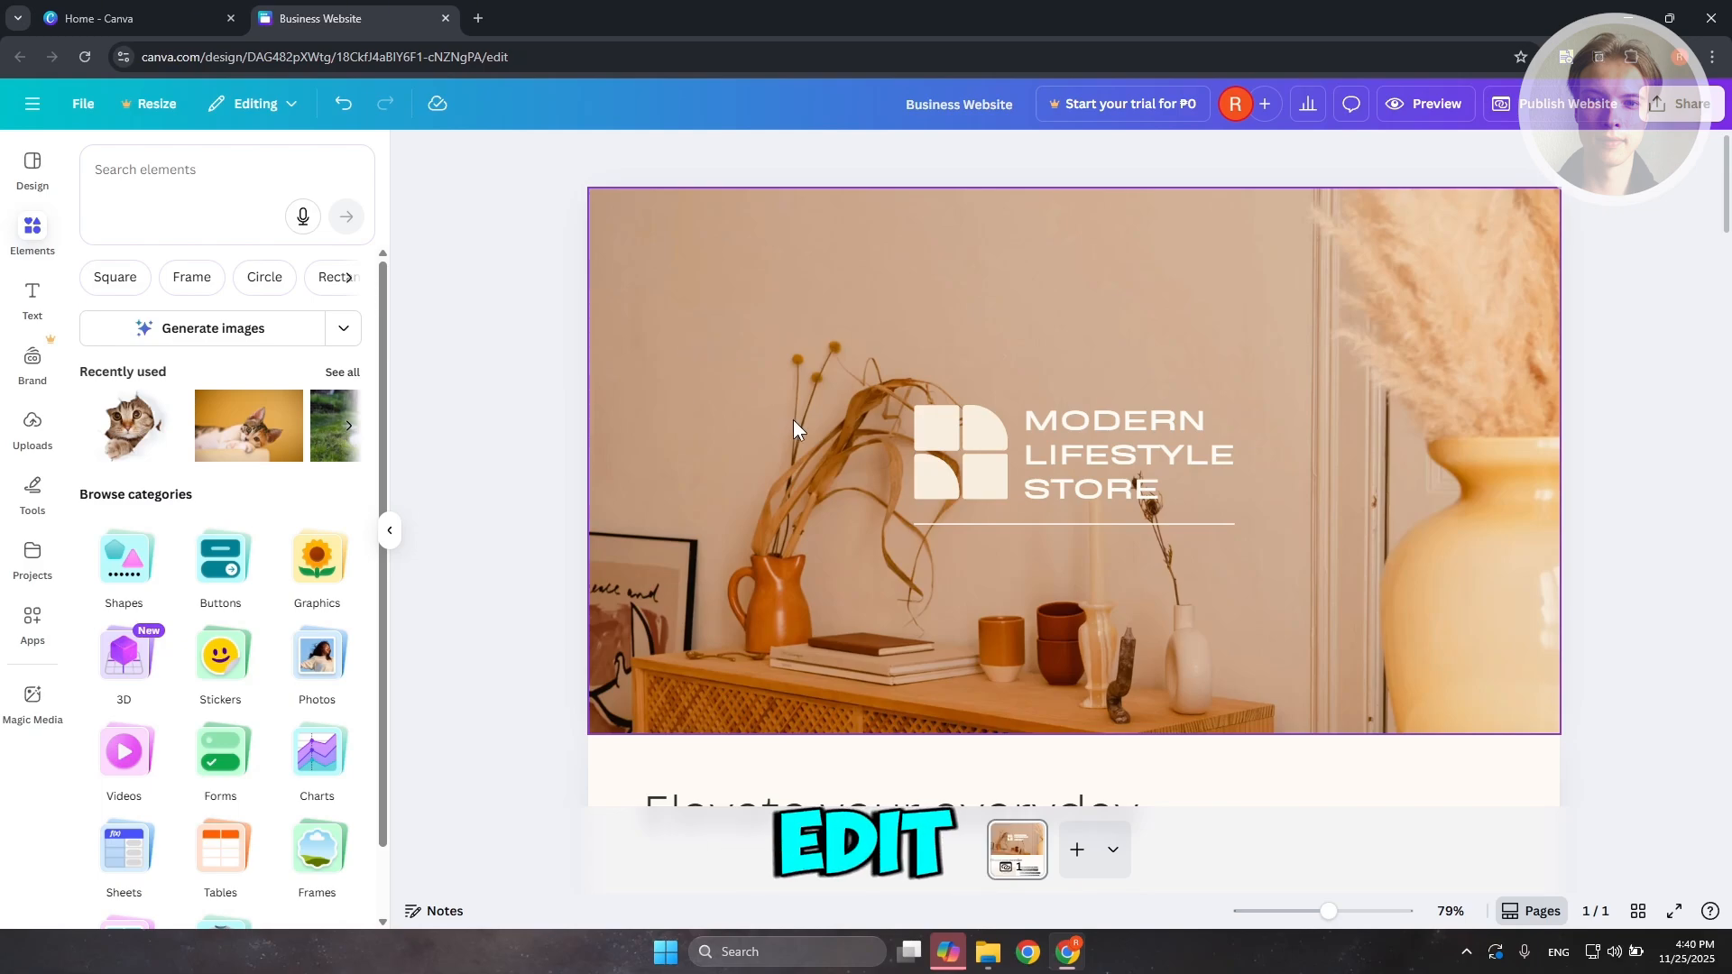
scroll(1442, 451, down, 5)
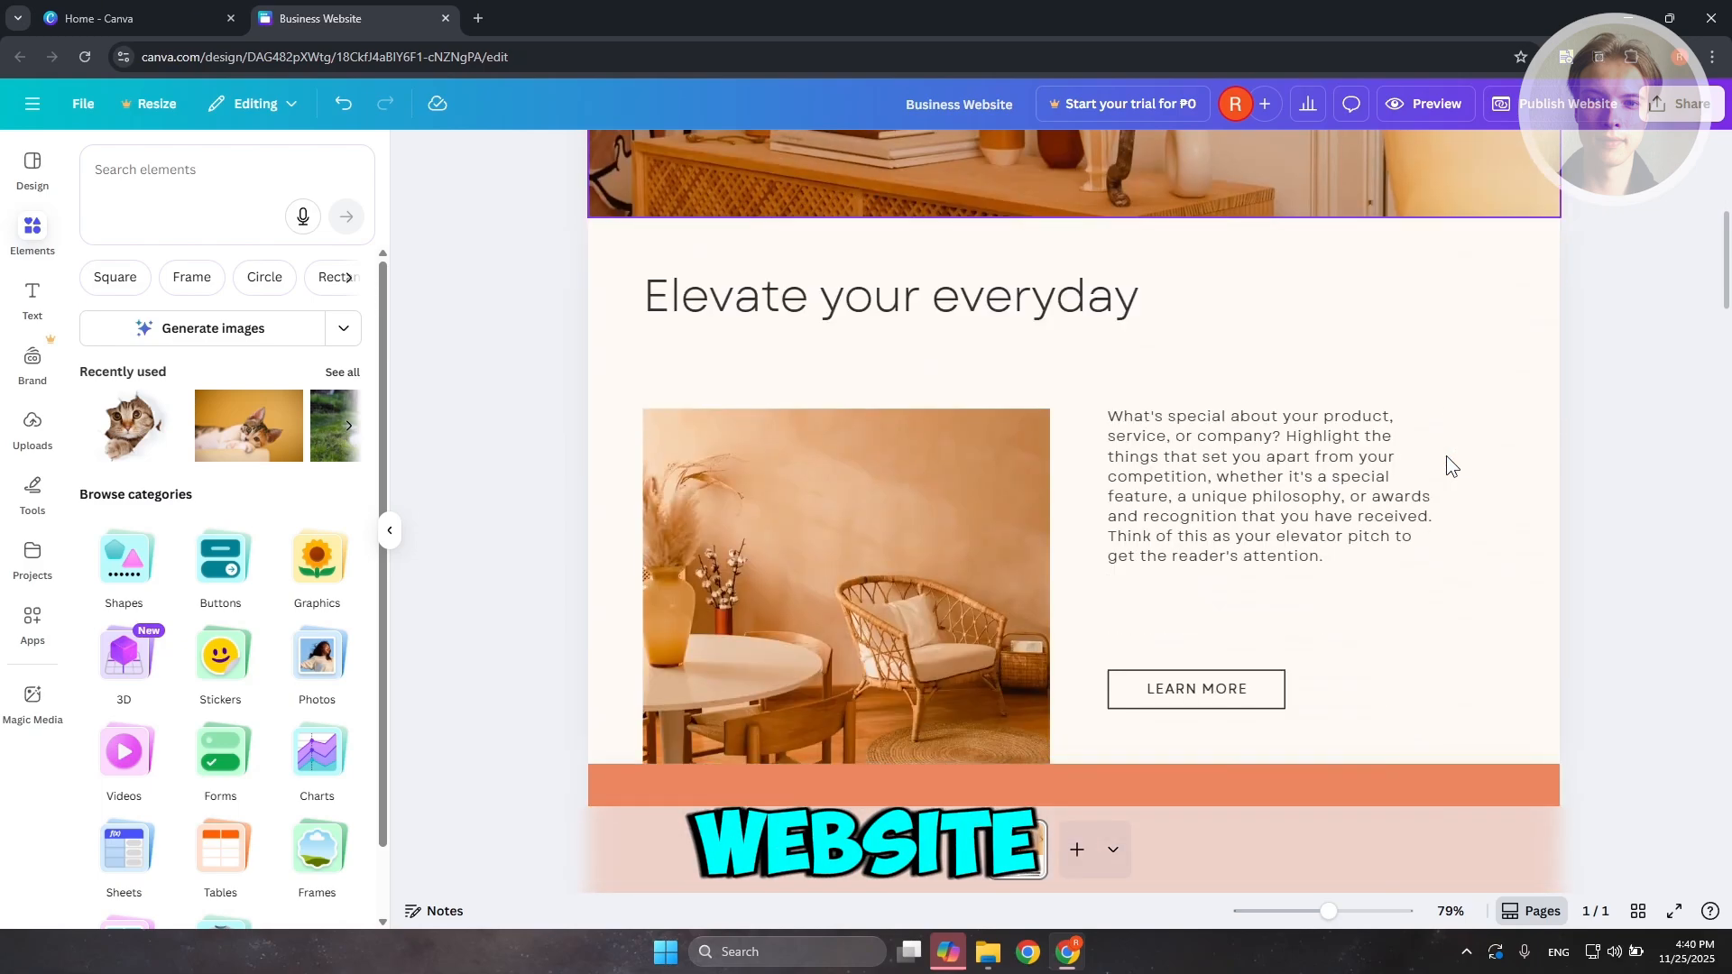
scroll(1446, 457, down, 8)
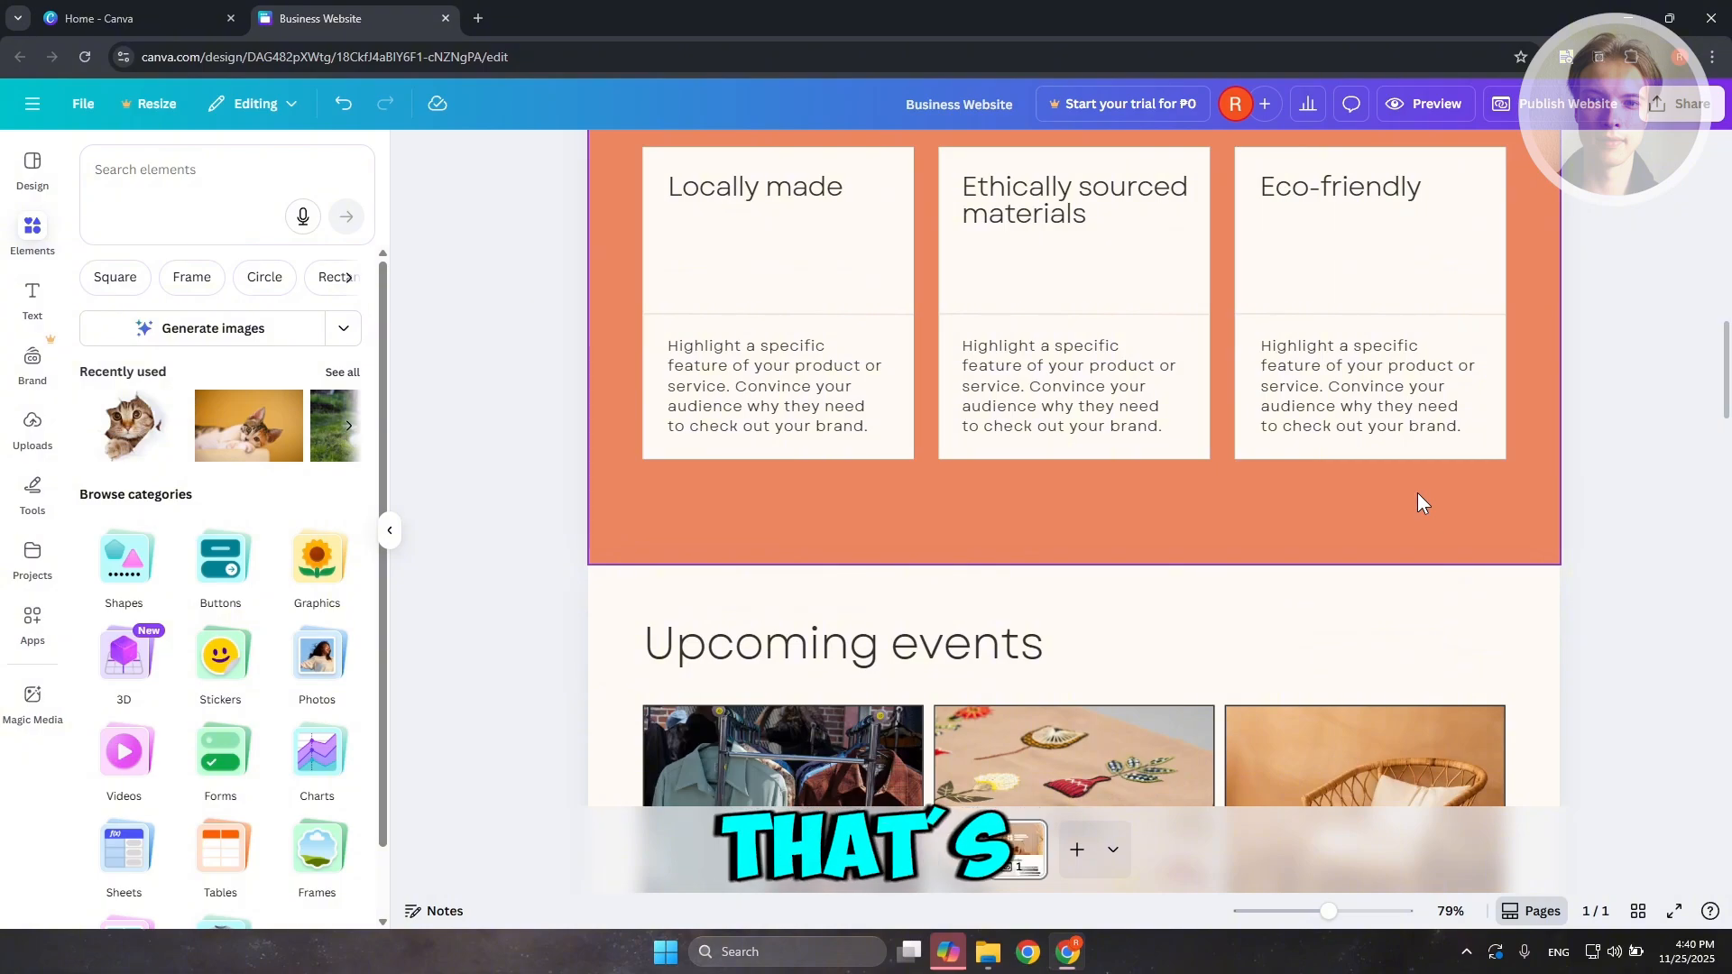
scroll(1127, 645, up, 10)
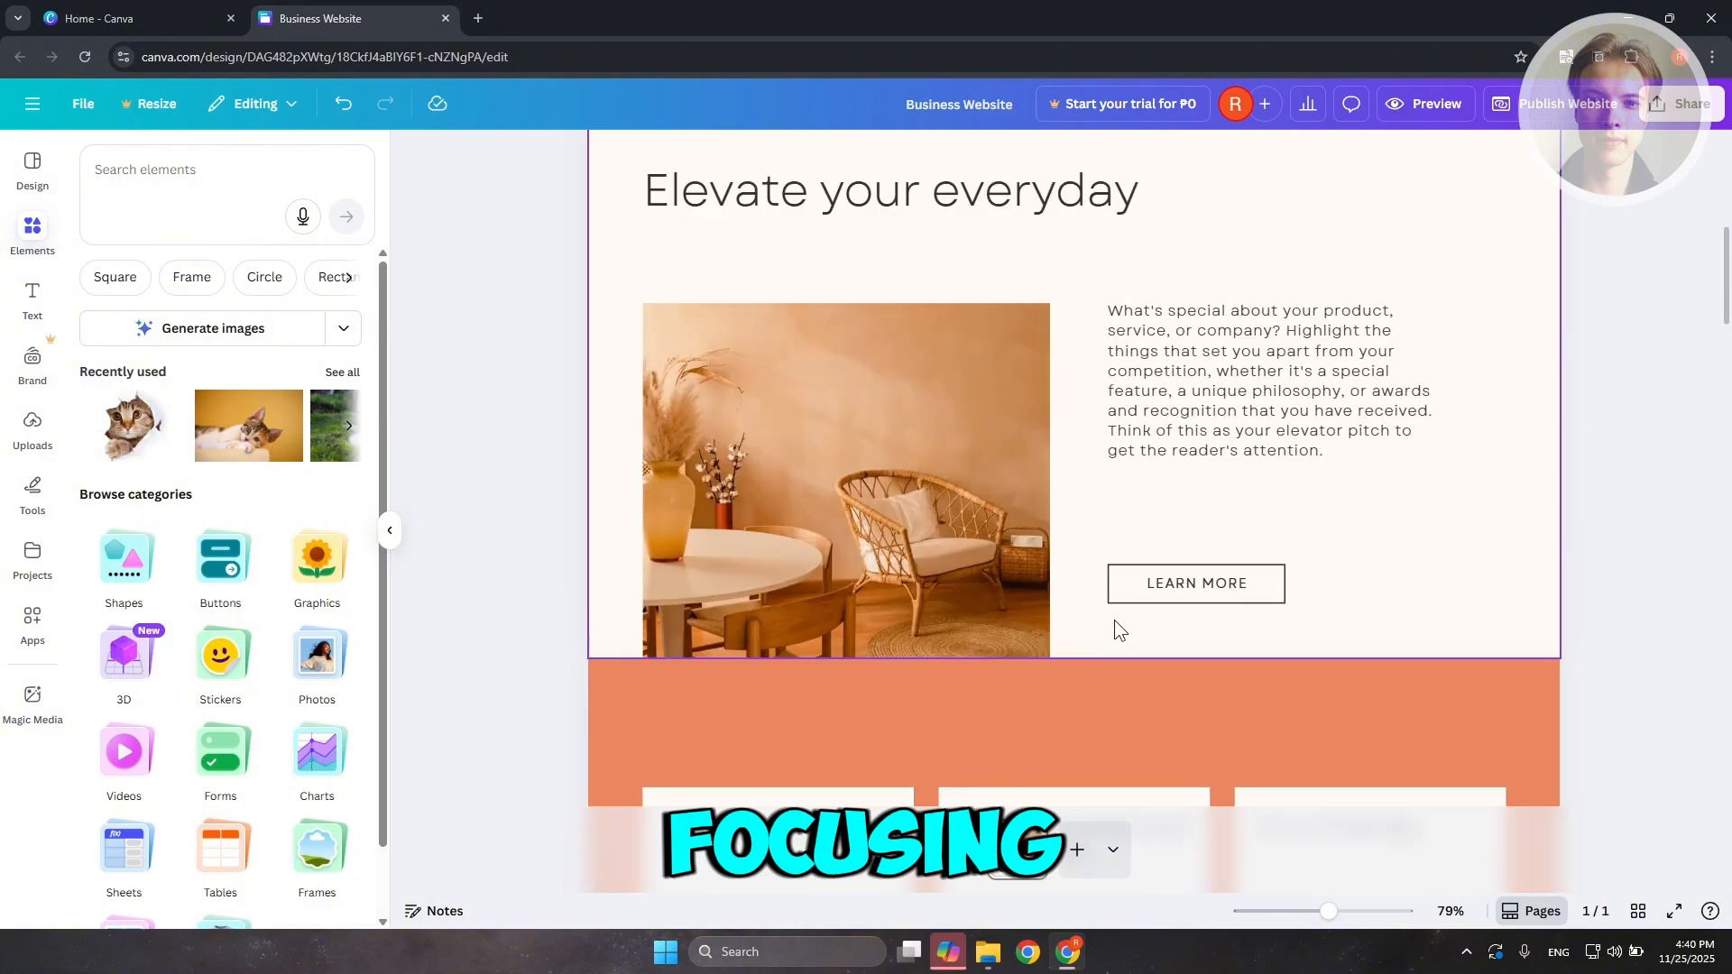
scroll(1091, 624, down, 5)
scroll(1048, 566, up, 6)
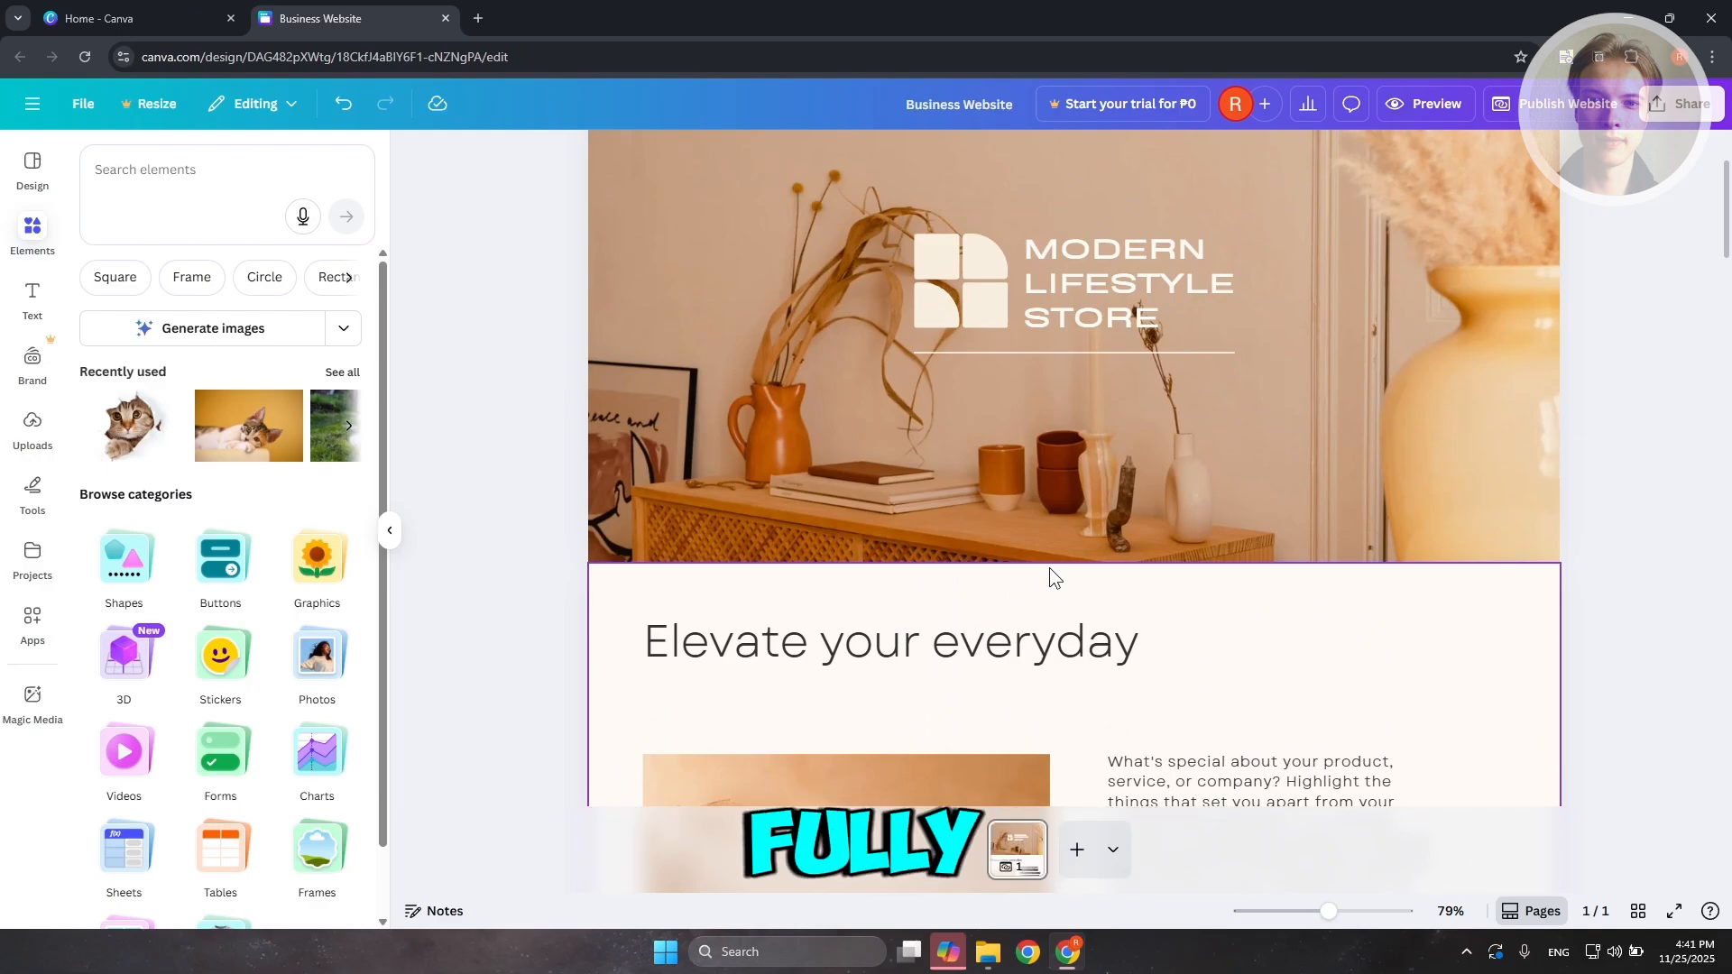
- Add an empty section below the hero banner and shorten it to a low strip
click(828, 371)
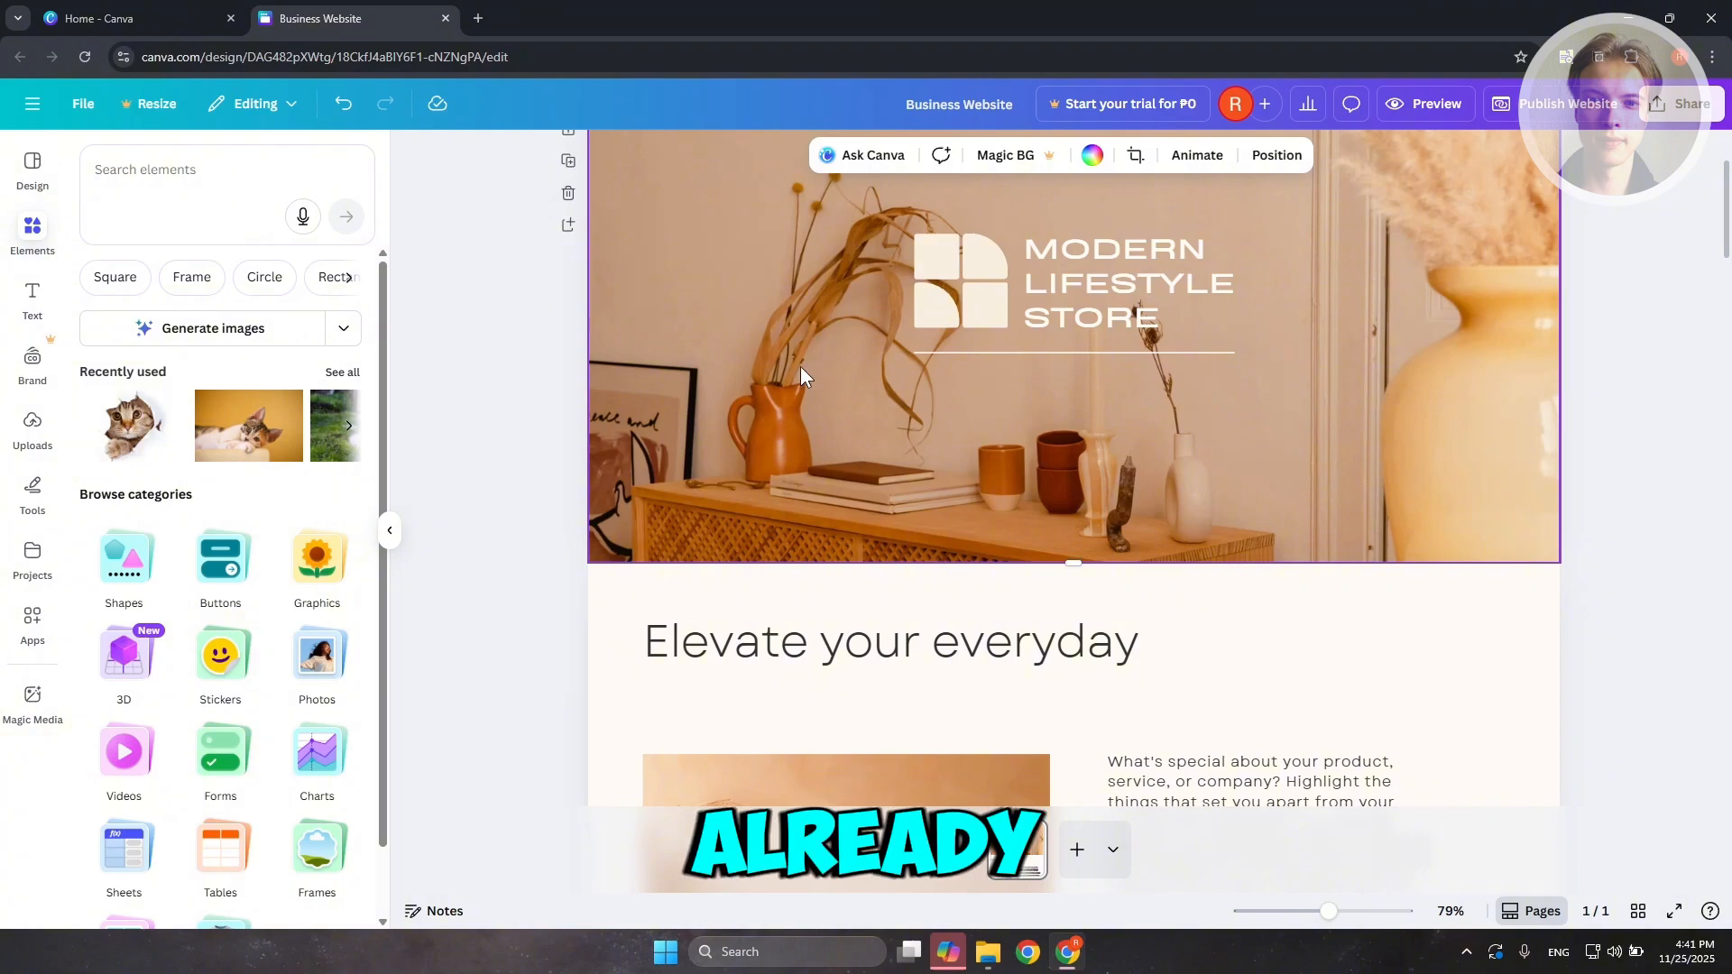
click(572, 224)
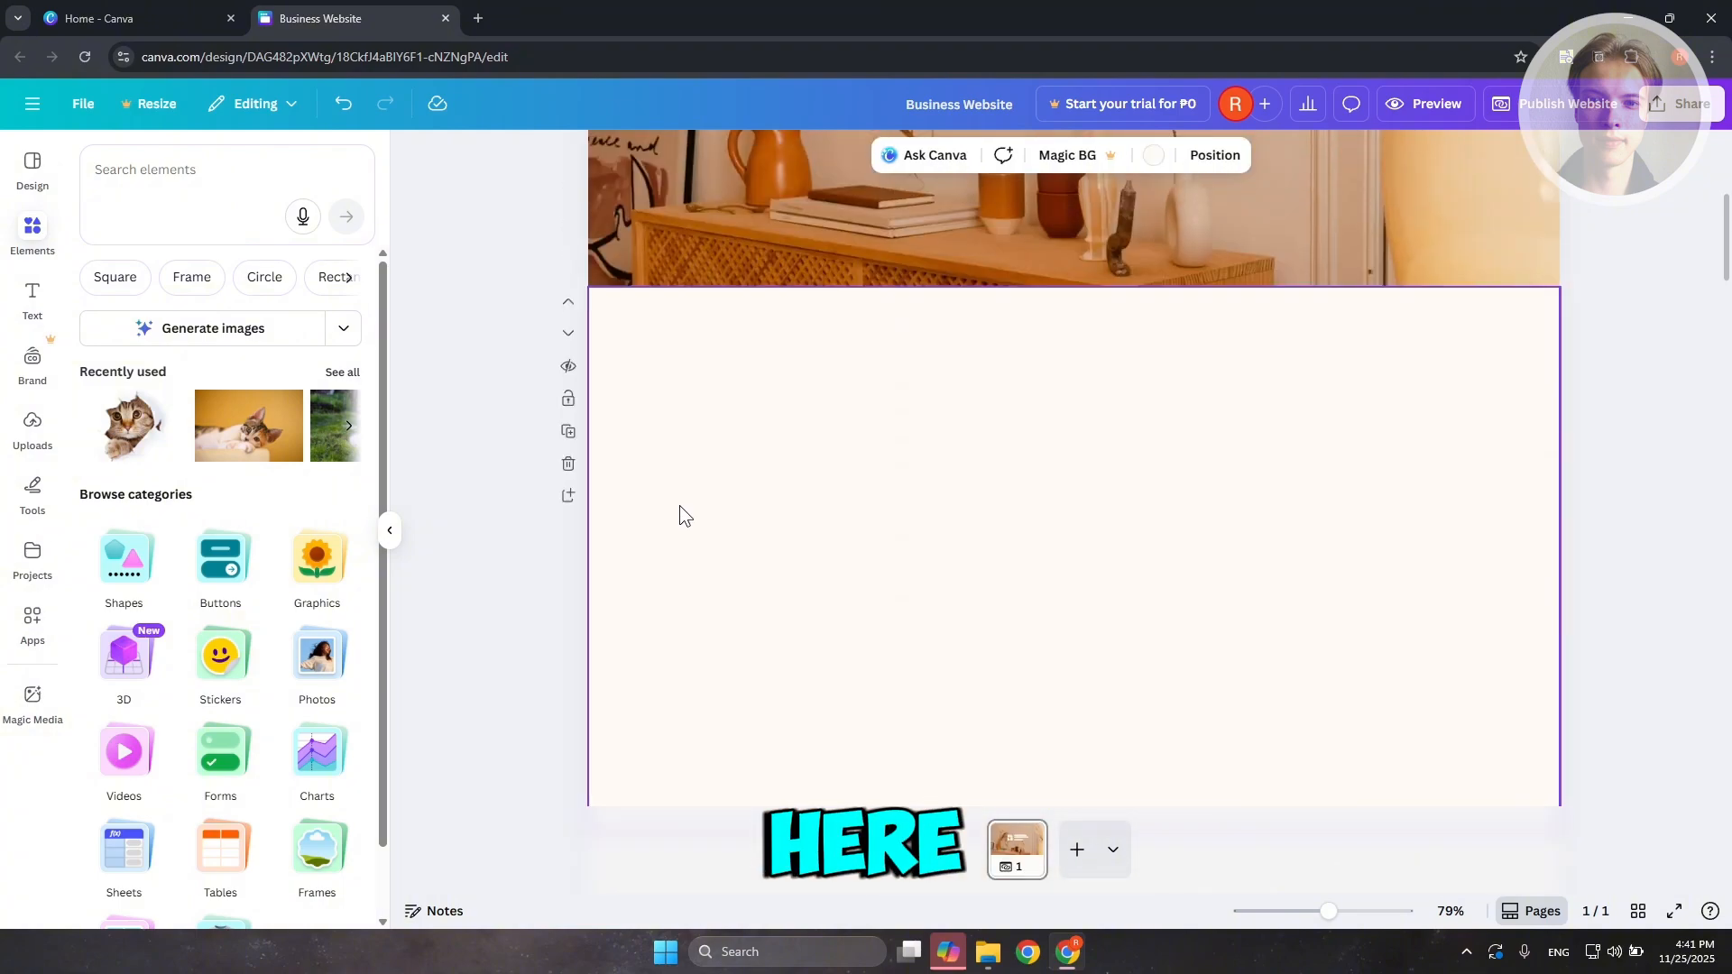
drag(1071, 567, 1074, 291)
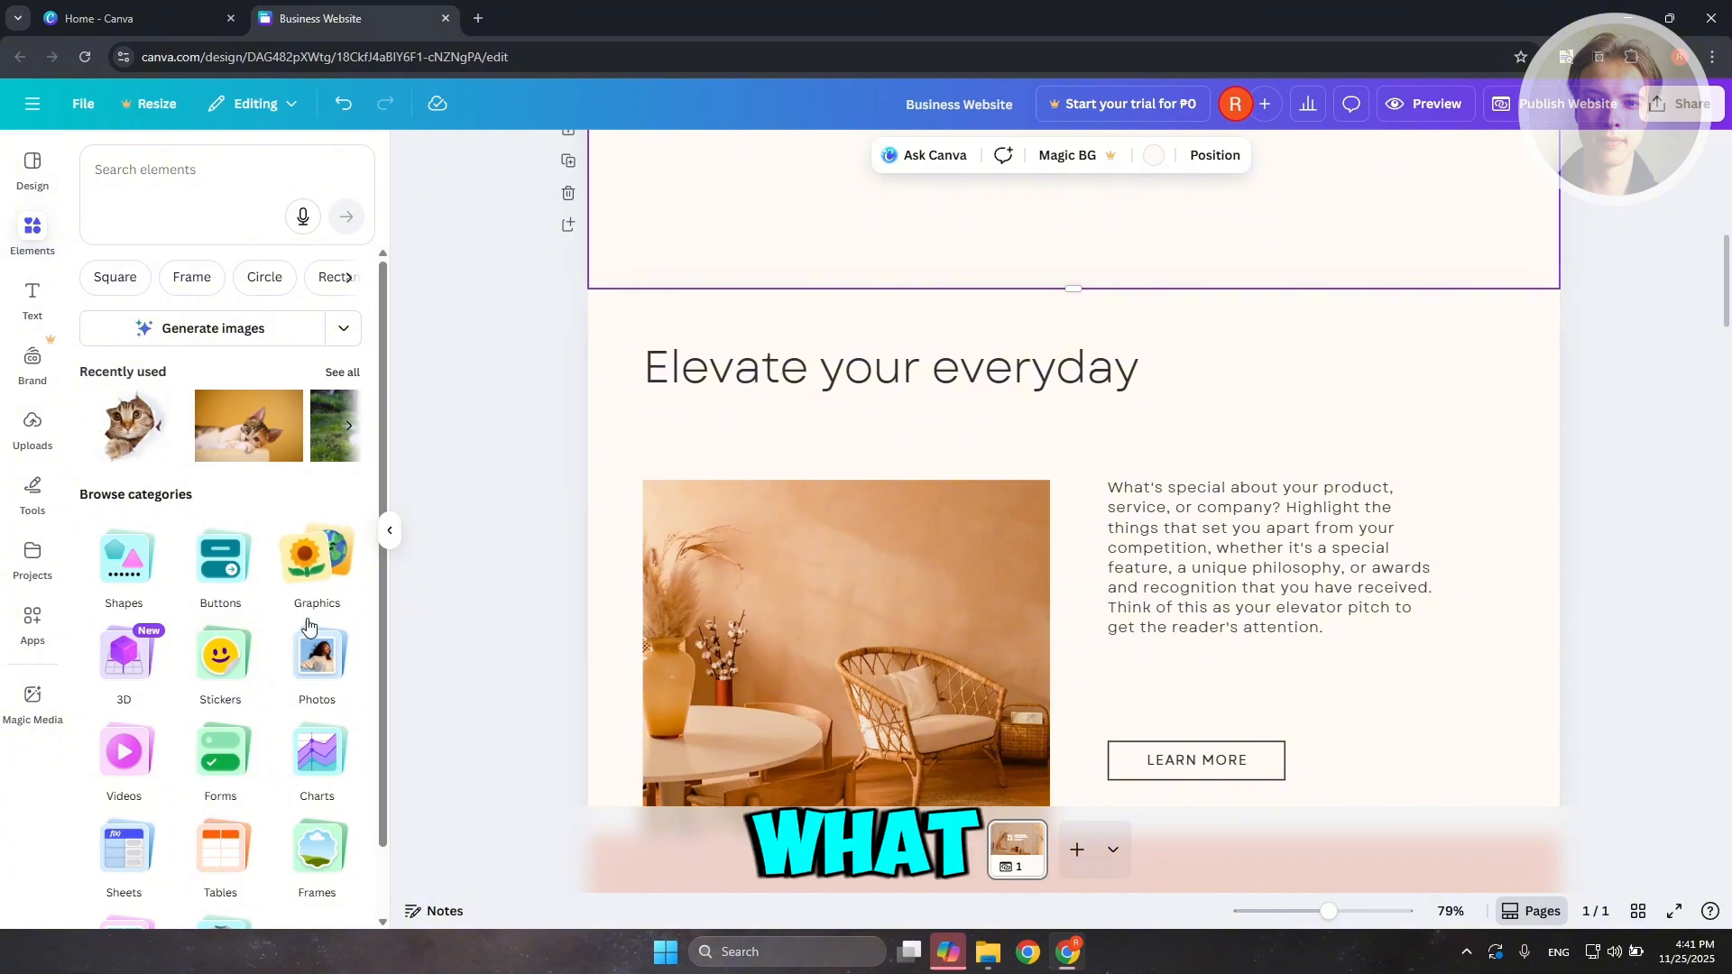
- Place a row of four evenly spaced circle frames in the new empty section
scroll(289, 658, down, 1)
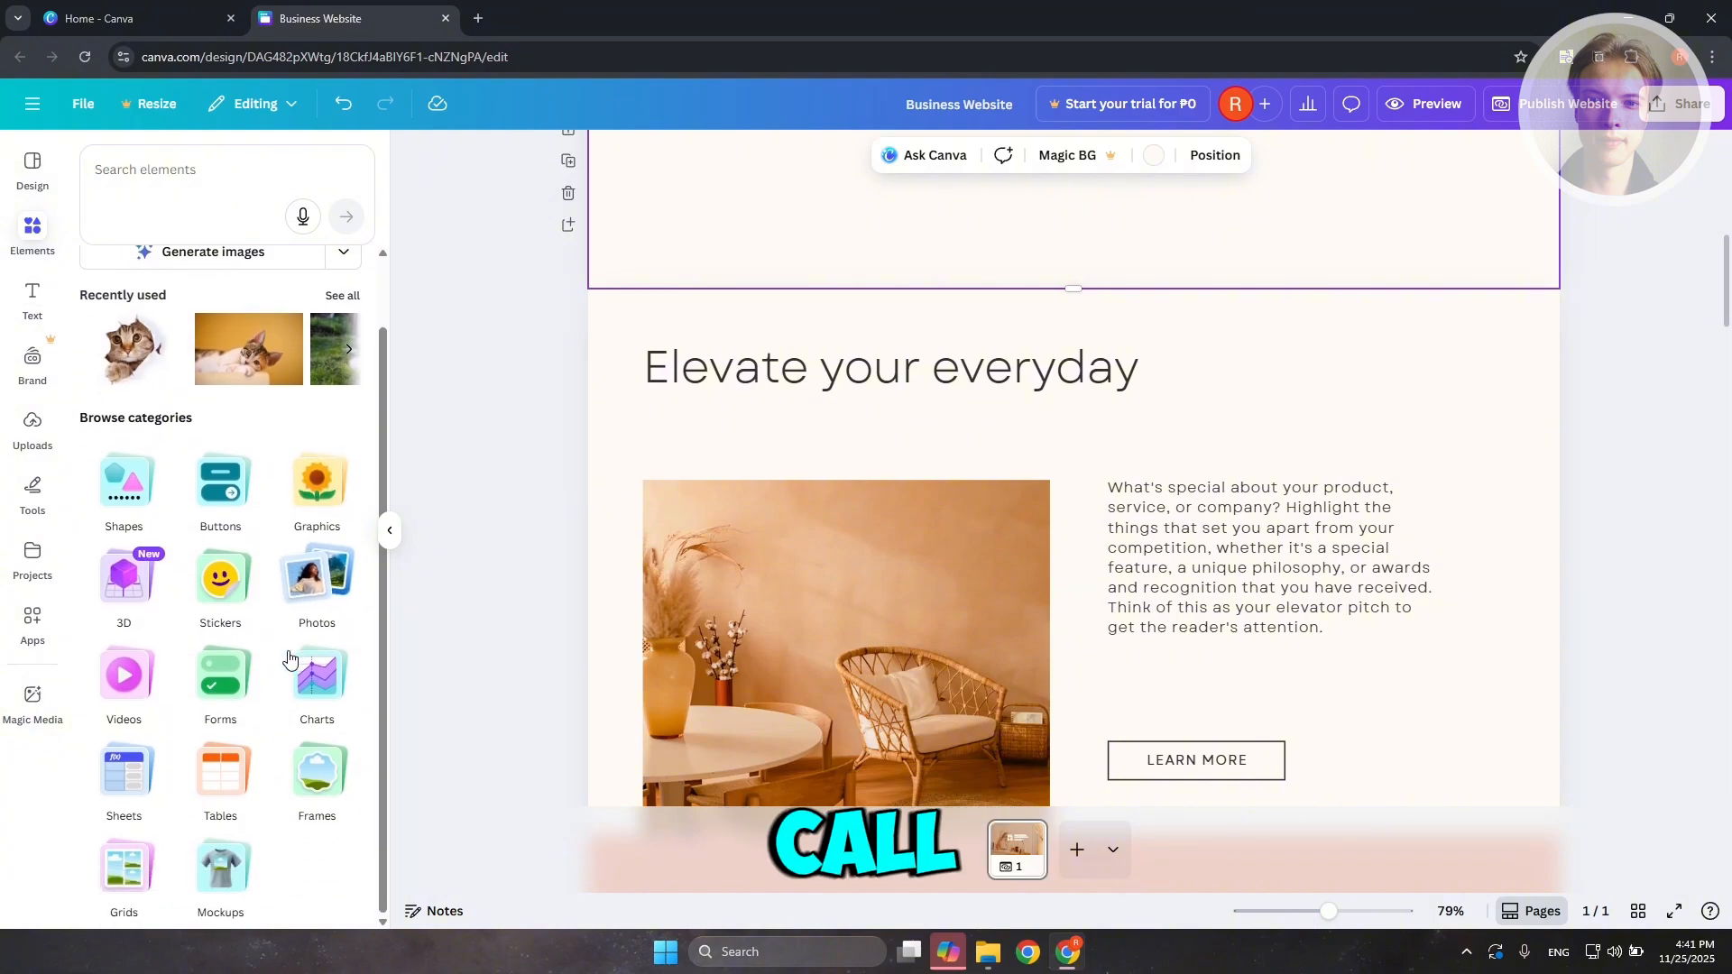
click(323, 779)
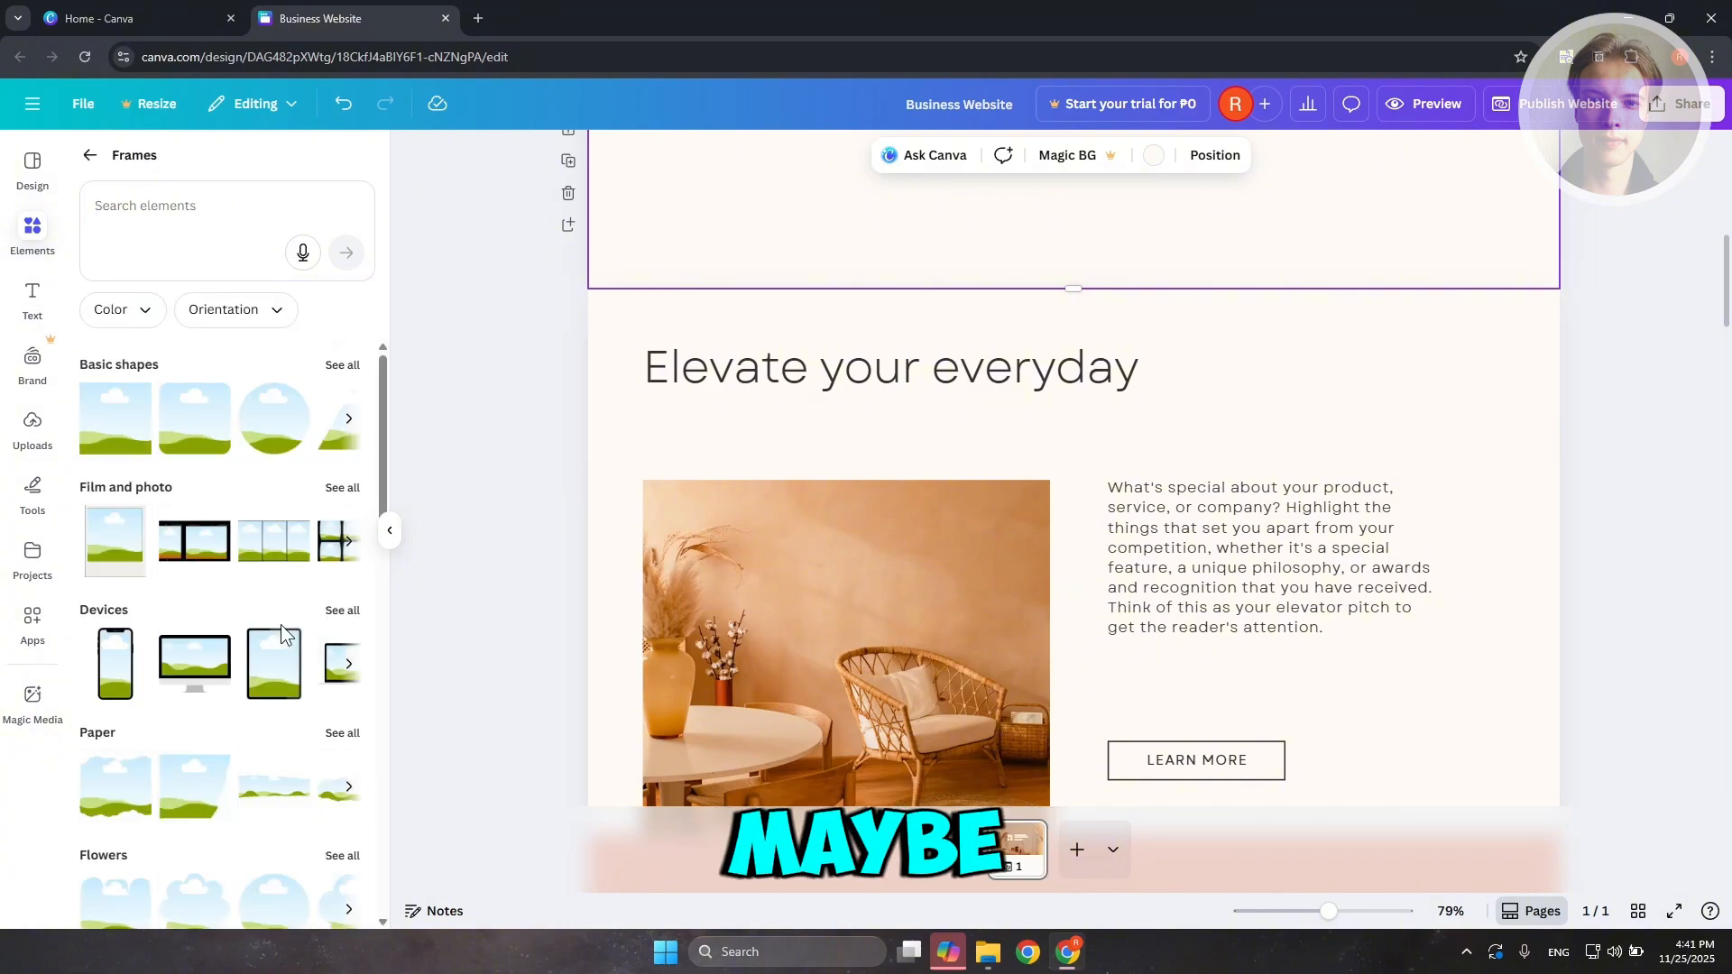
scroll(754, 533, up, 2)
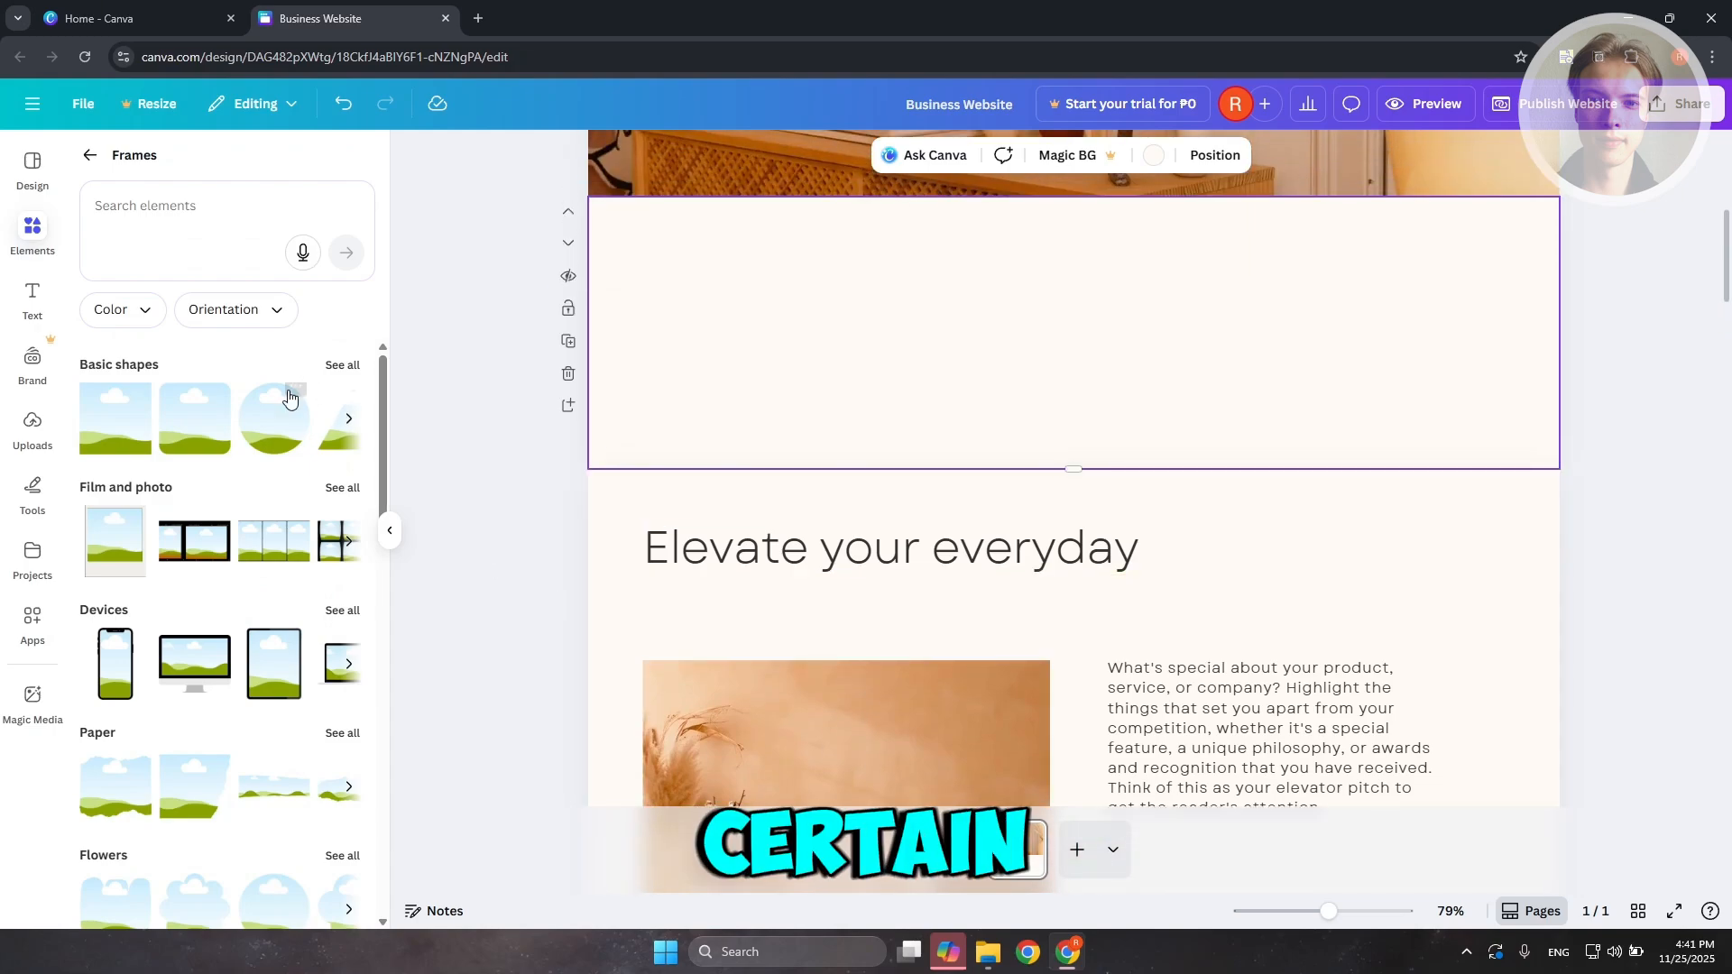
drag(282, 431, 1120, 314)
drag(1140, 317, 1317, 316)
- Center the row of four circle frames within the section
drag(690, 438, 1442, 203)
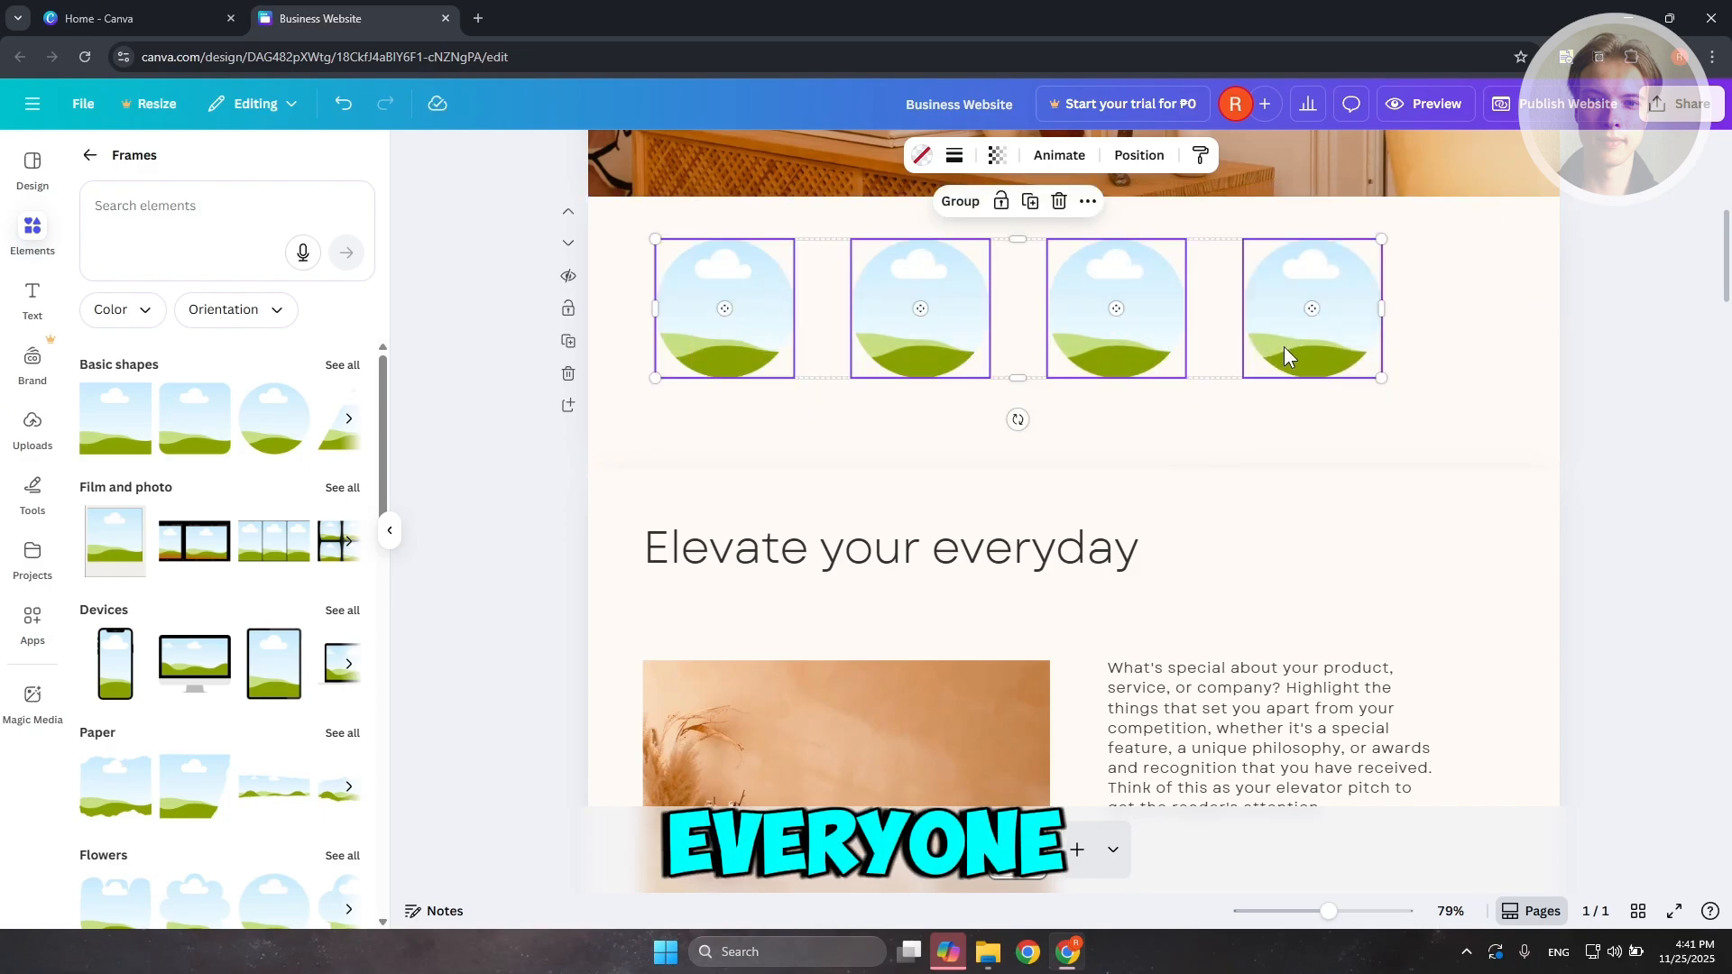
drag(1285, 345, 1345, 368)
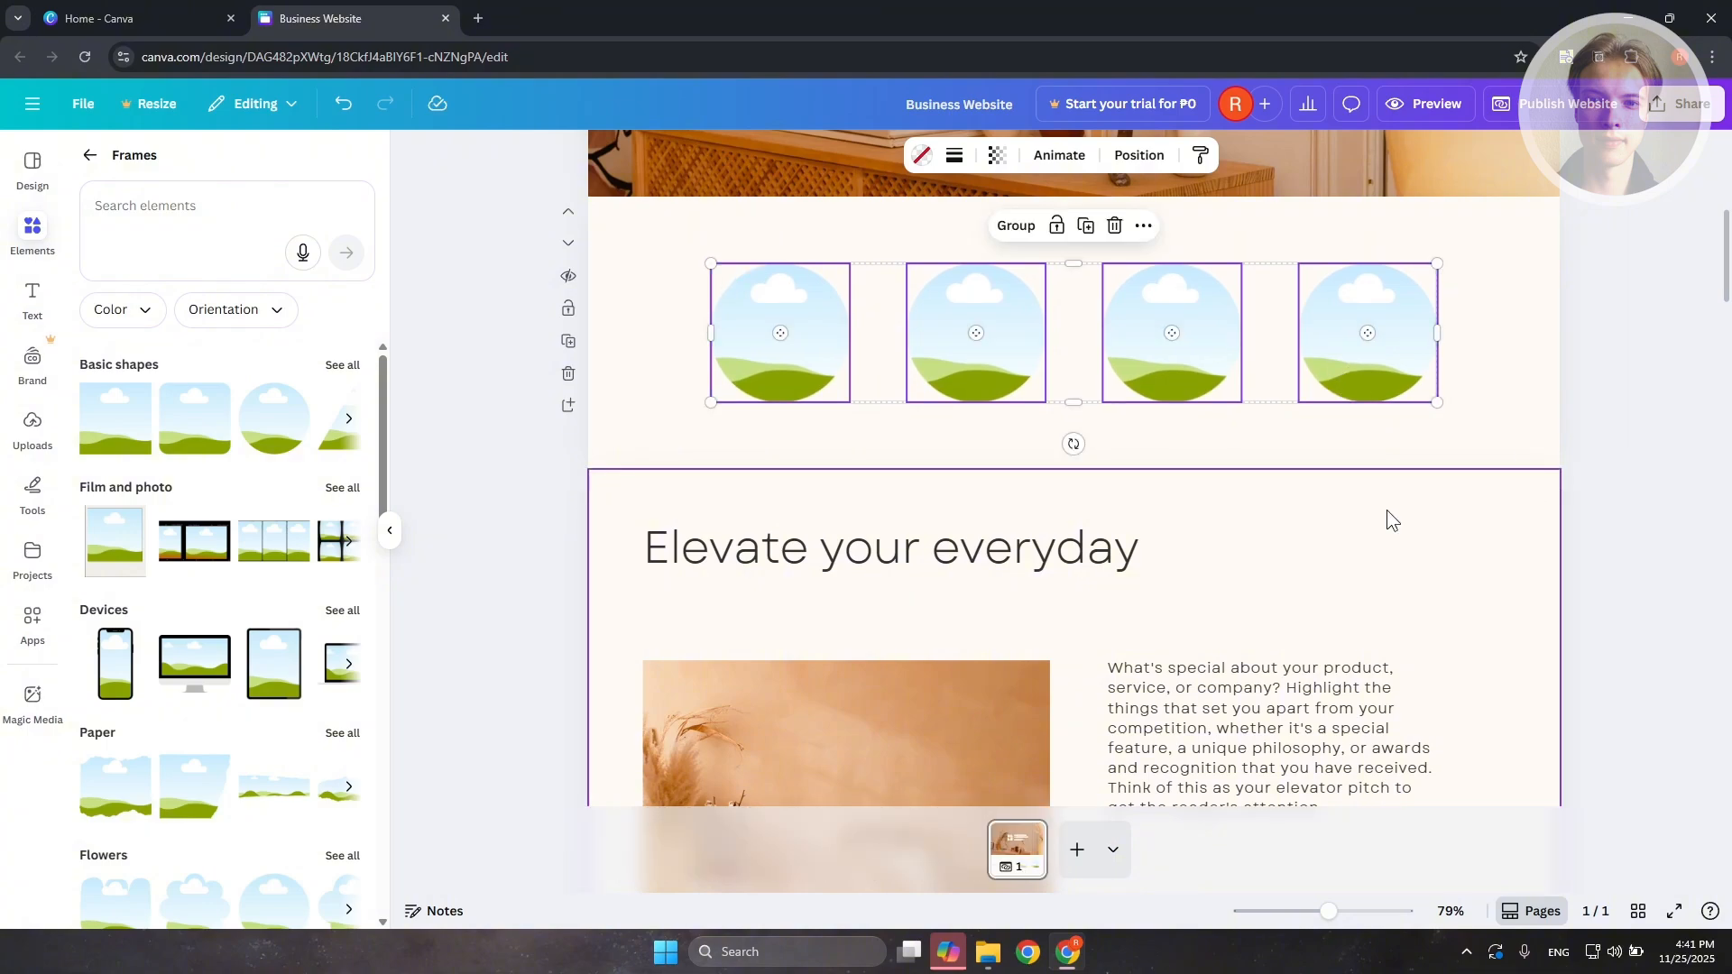
click(1216, 446)
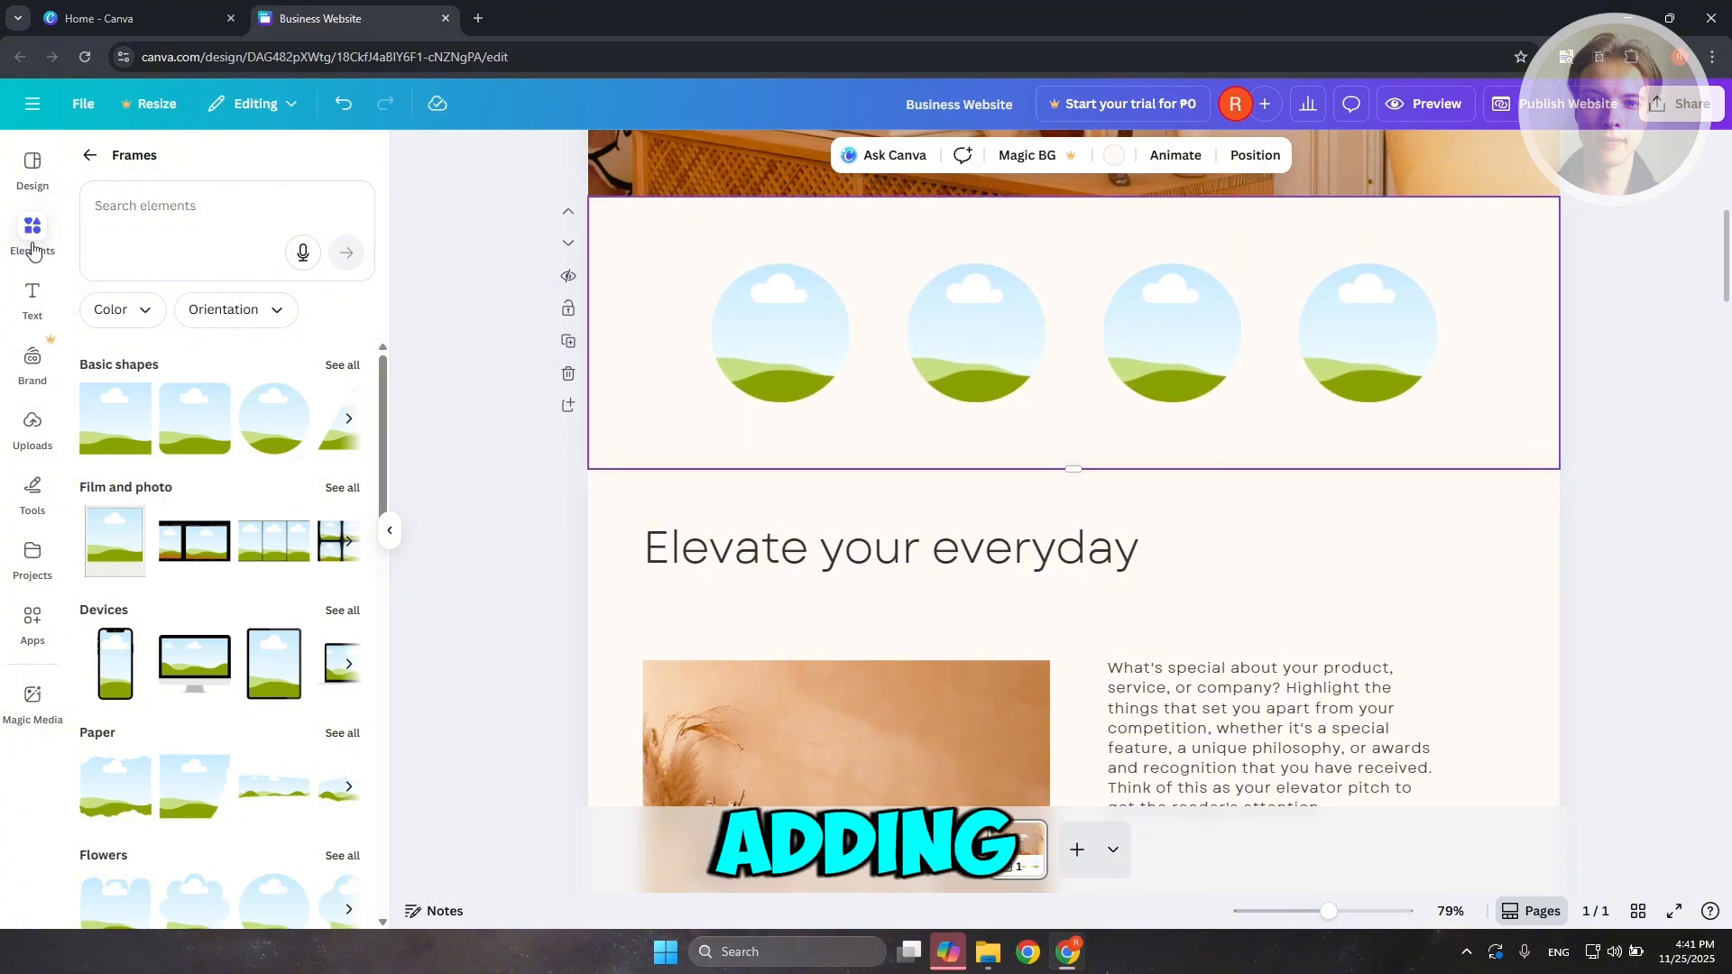
- Fill the four circle frames with the recently used cat photos, a different one in each
click(90, 155)
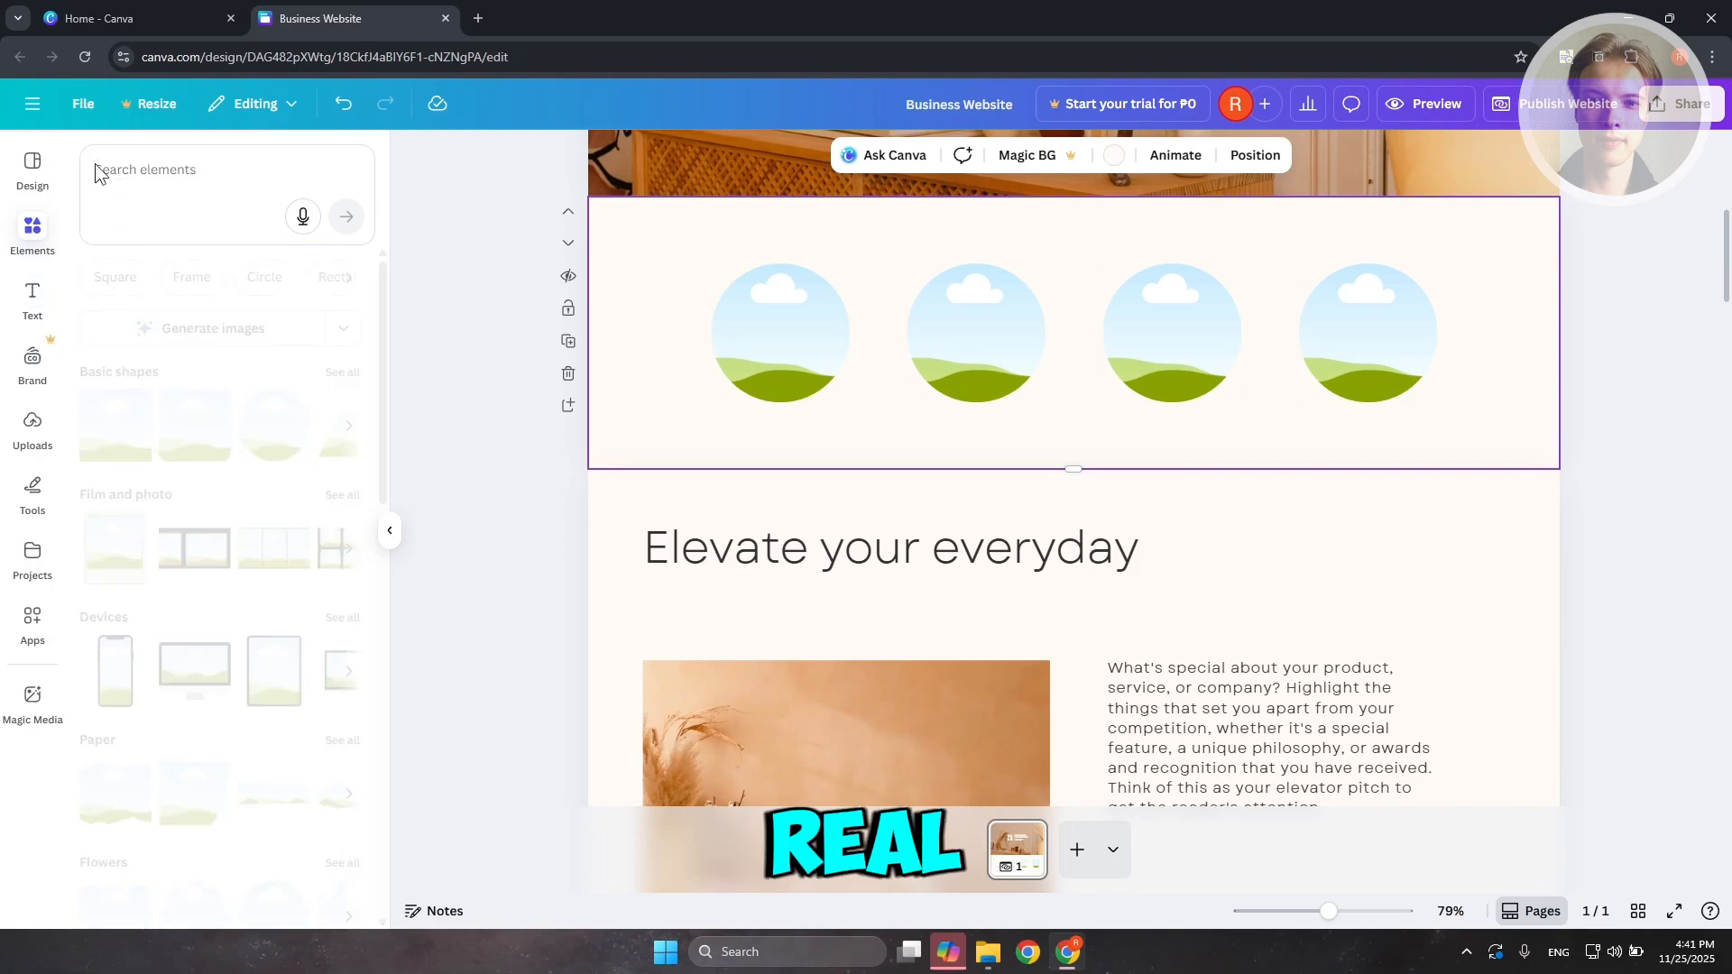
click(337, 364)
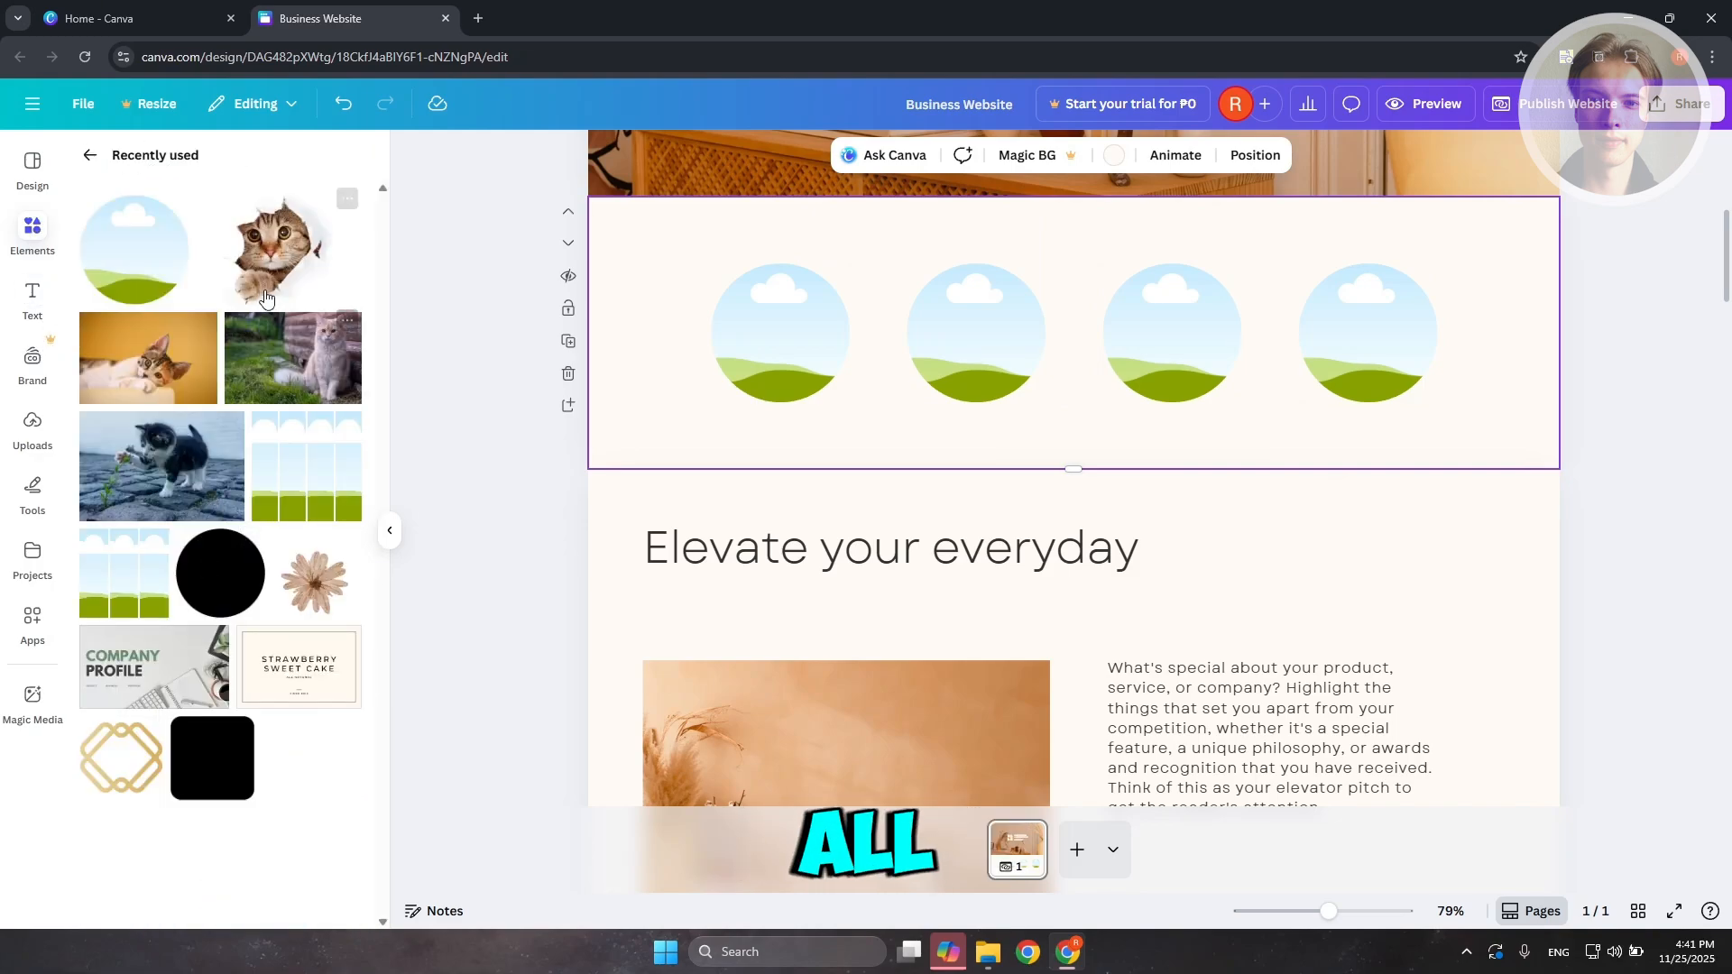
drag(280, 246, 782, 336)
drag(194, 365, 975, 343)
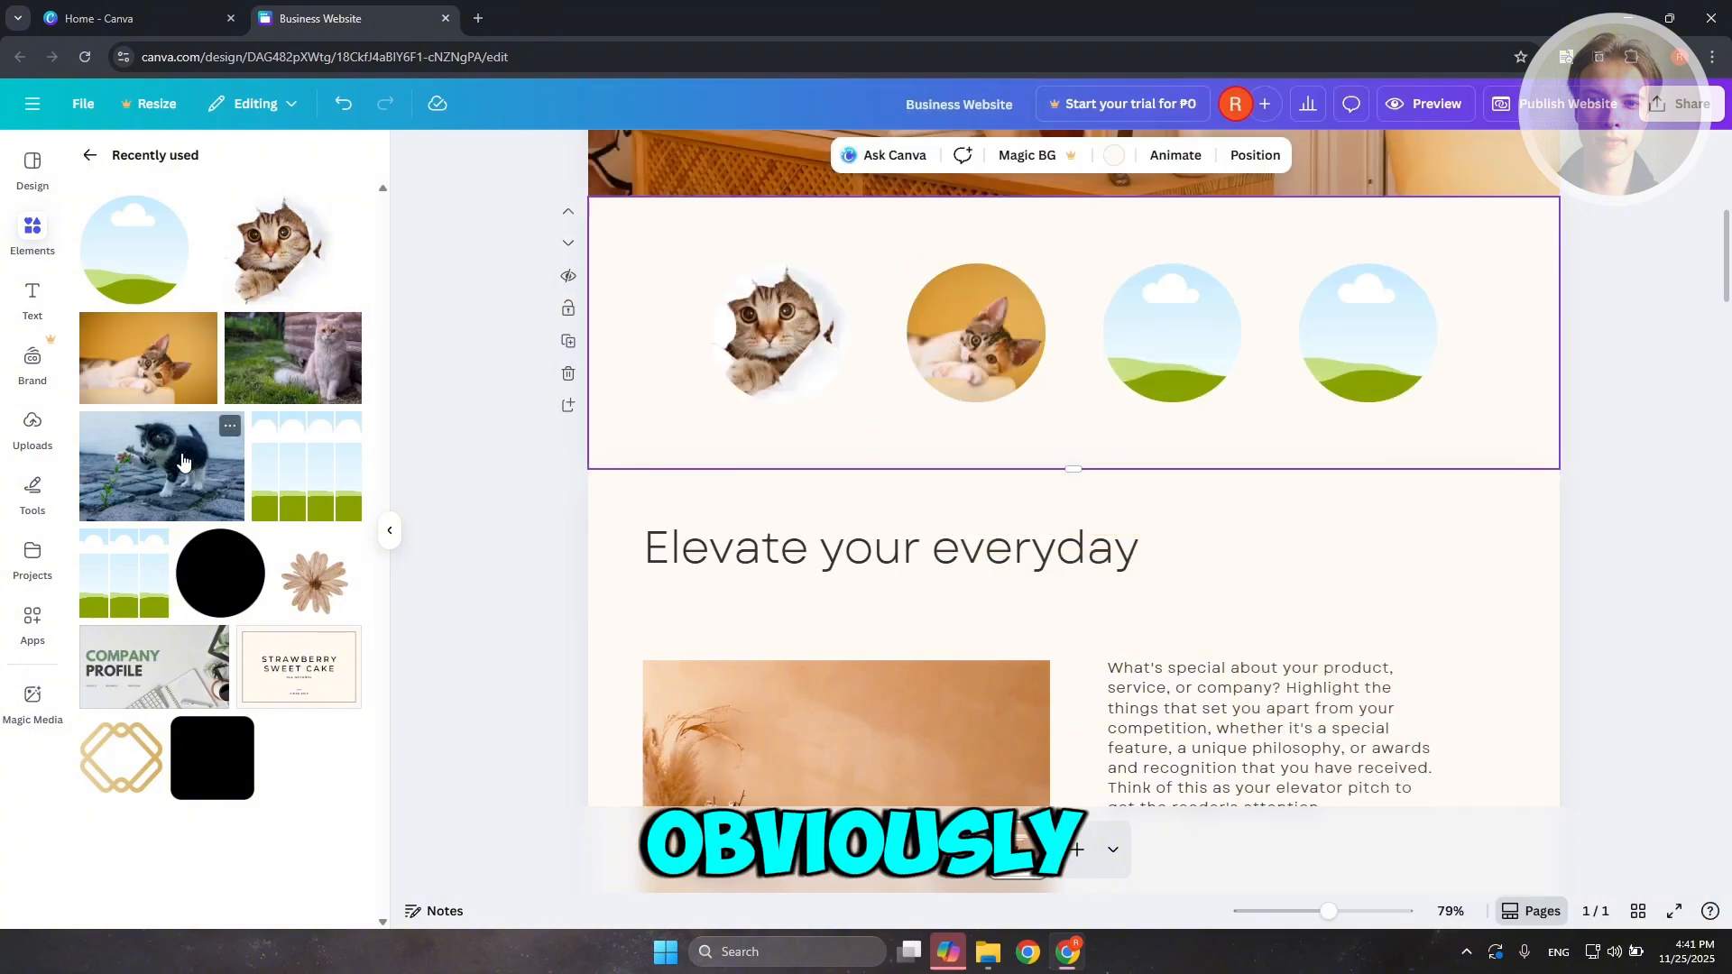
drag(163, 466, 1171, 334)
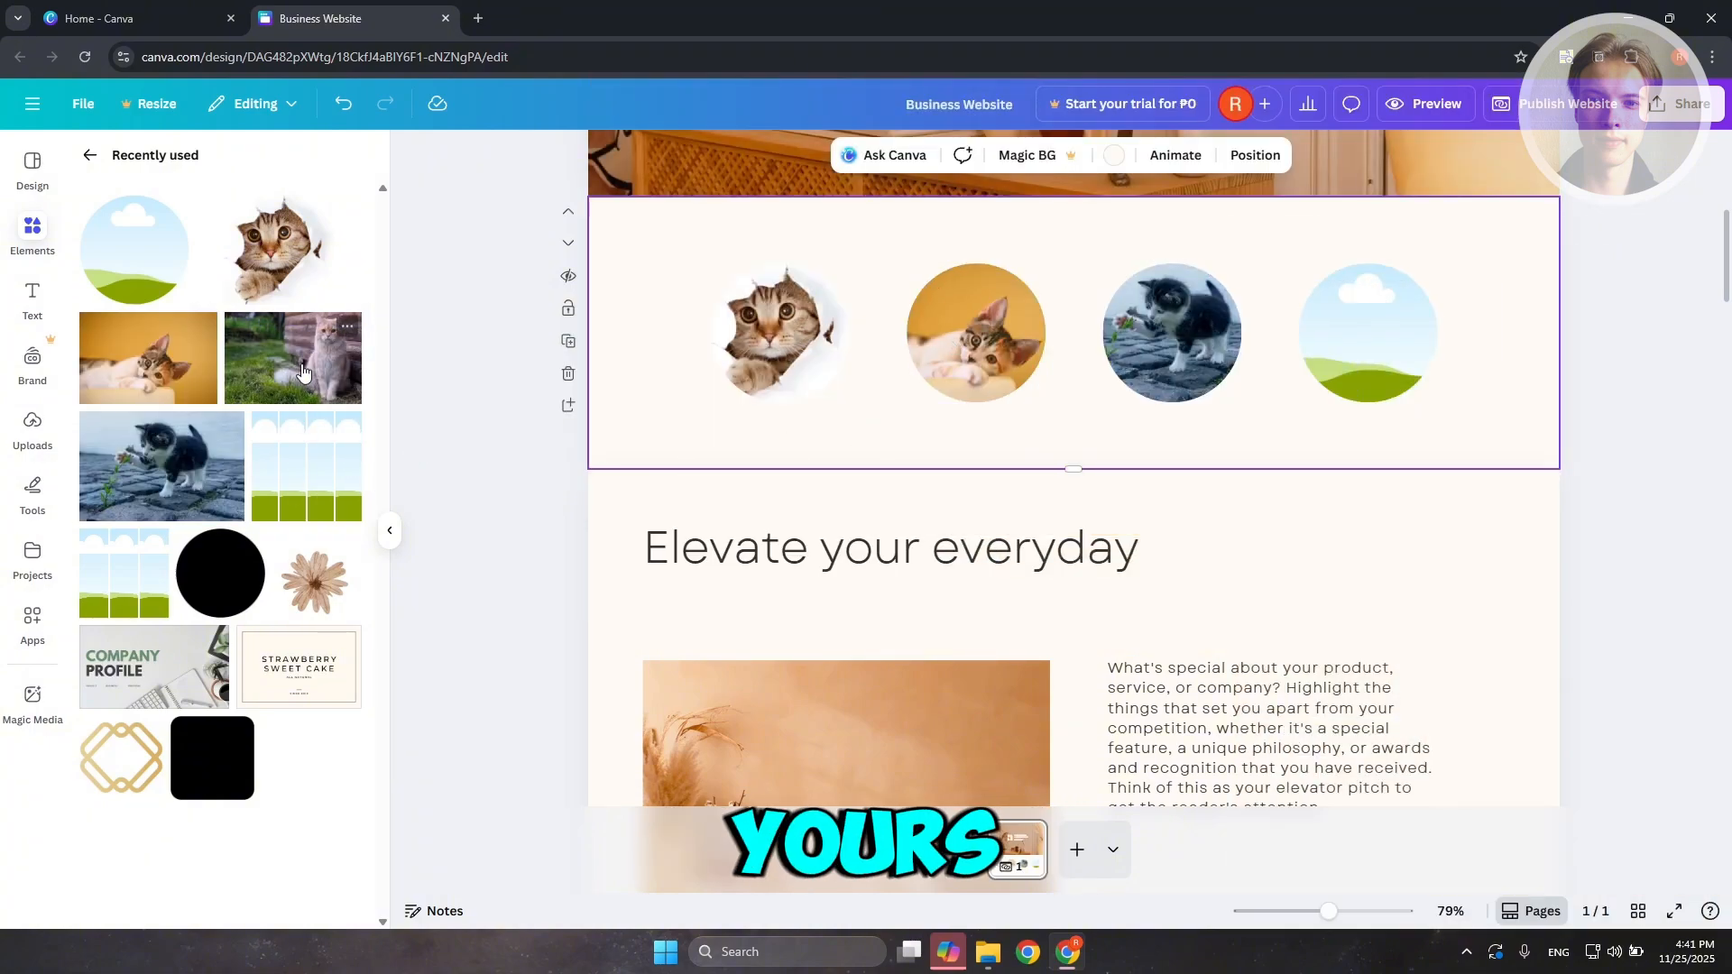
drag(302, 369, 1326, 340)
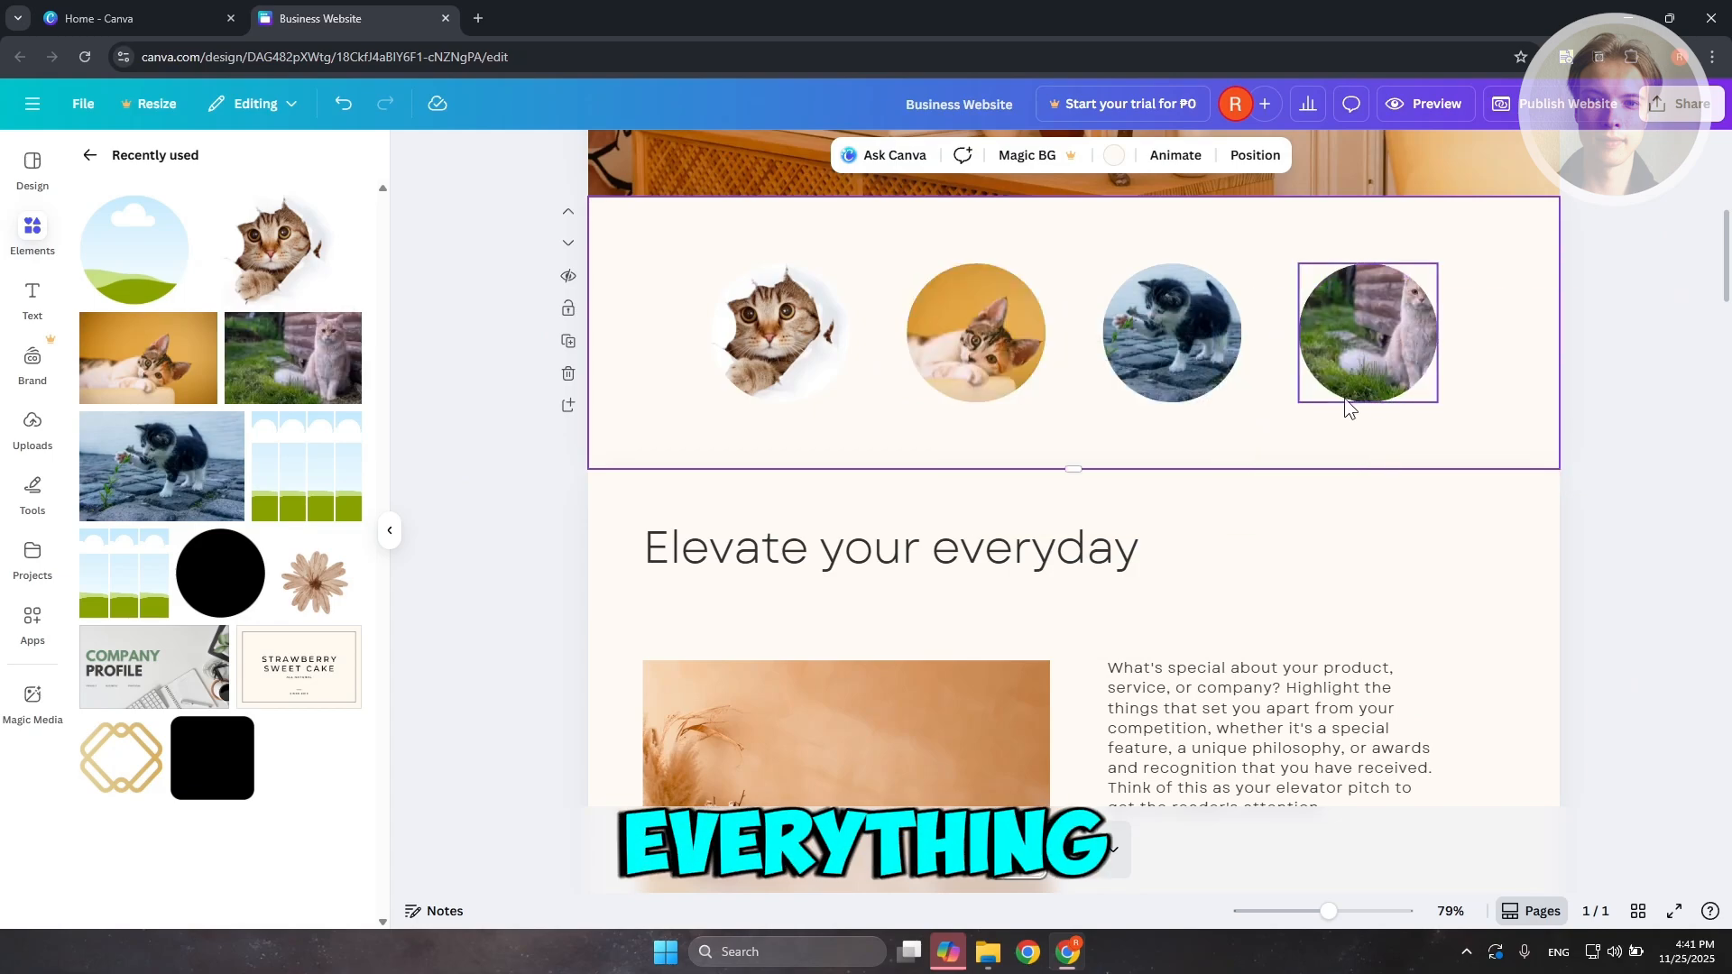
- Link the first cat photo in the row to Section 4 of the website page
click(772, 319)
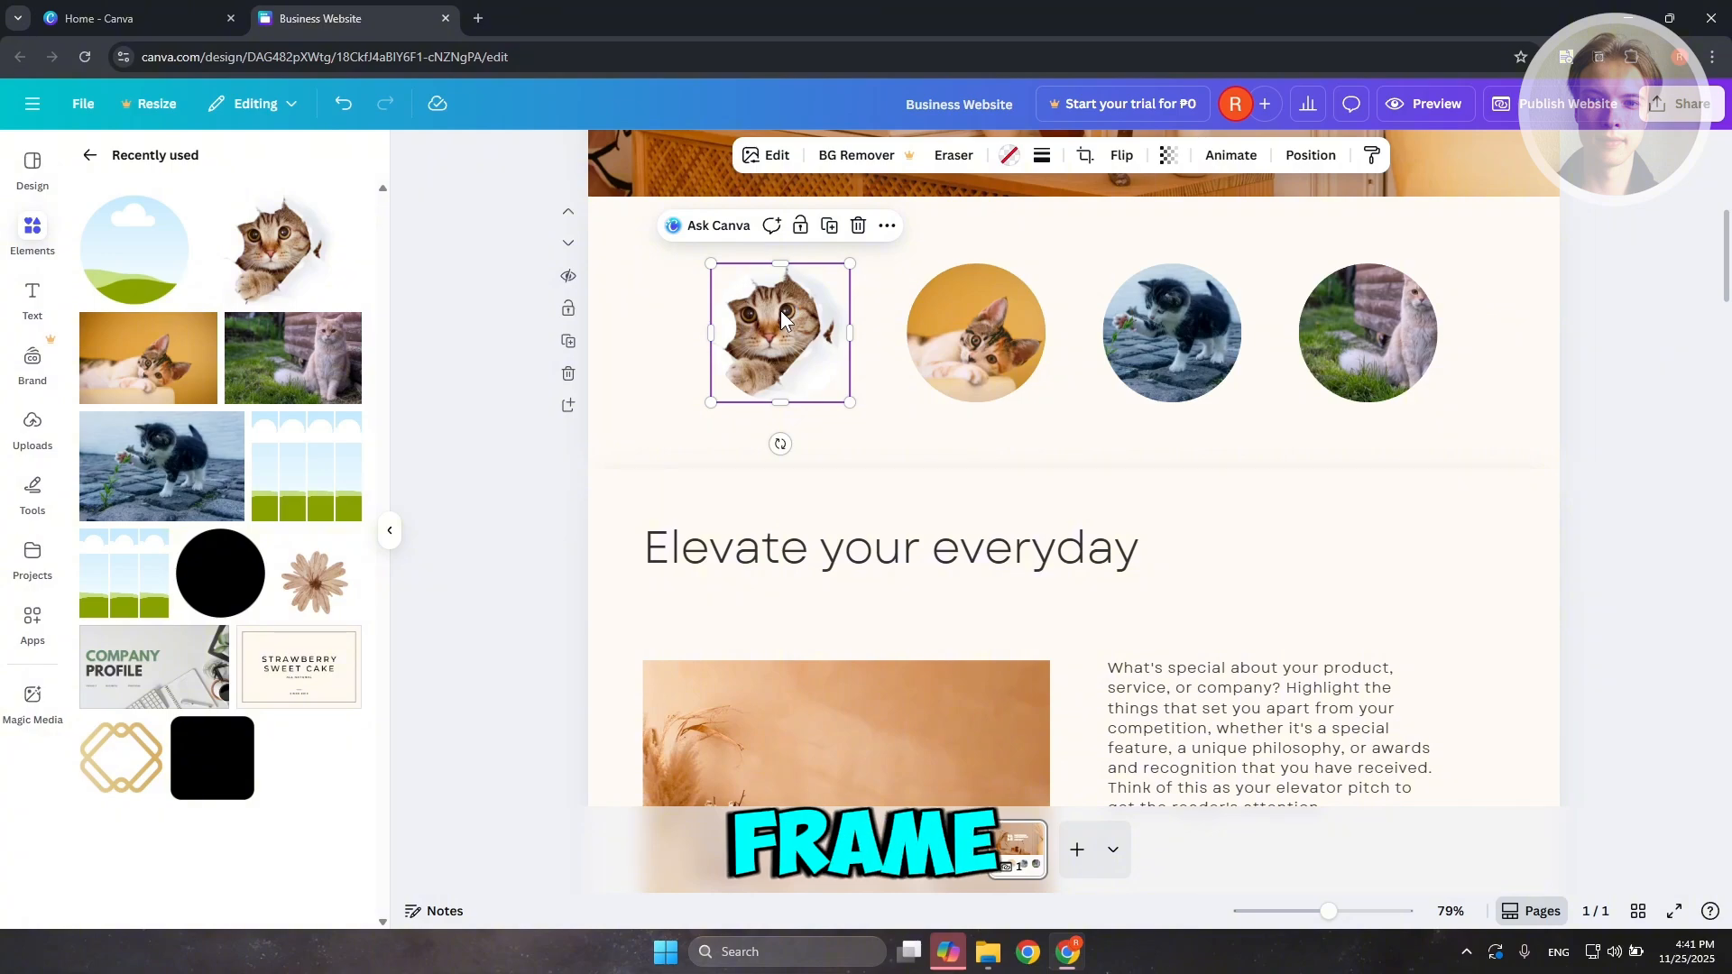
right_click(782, 319)
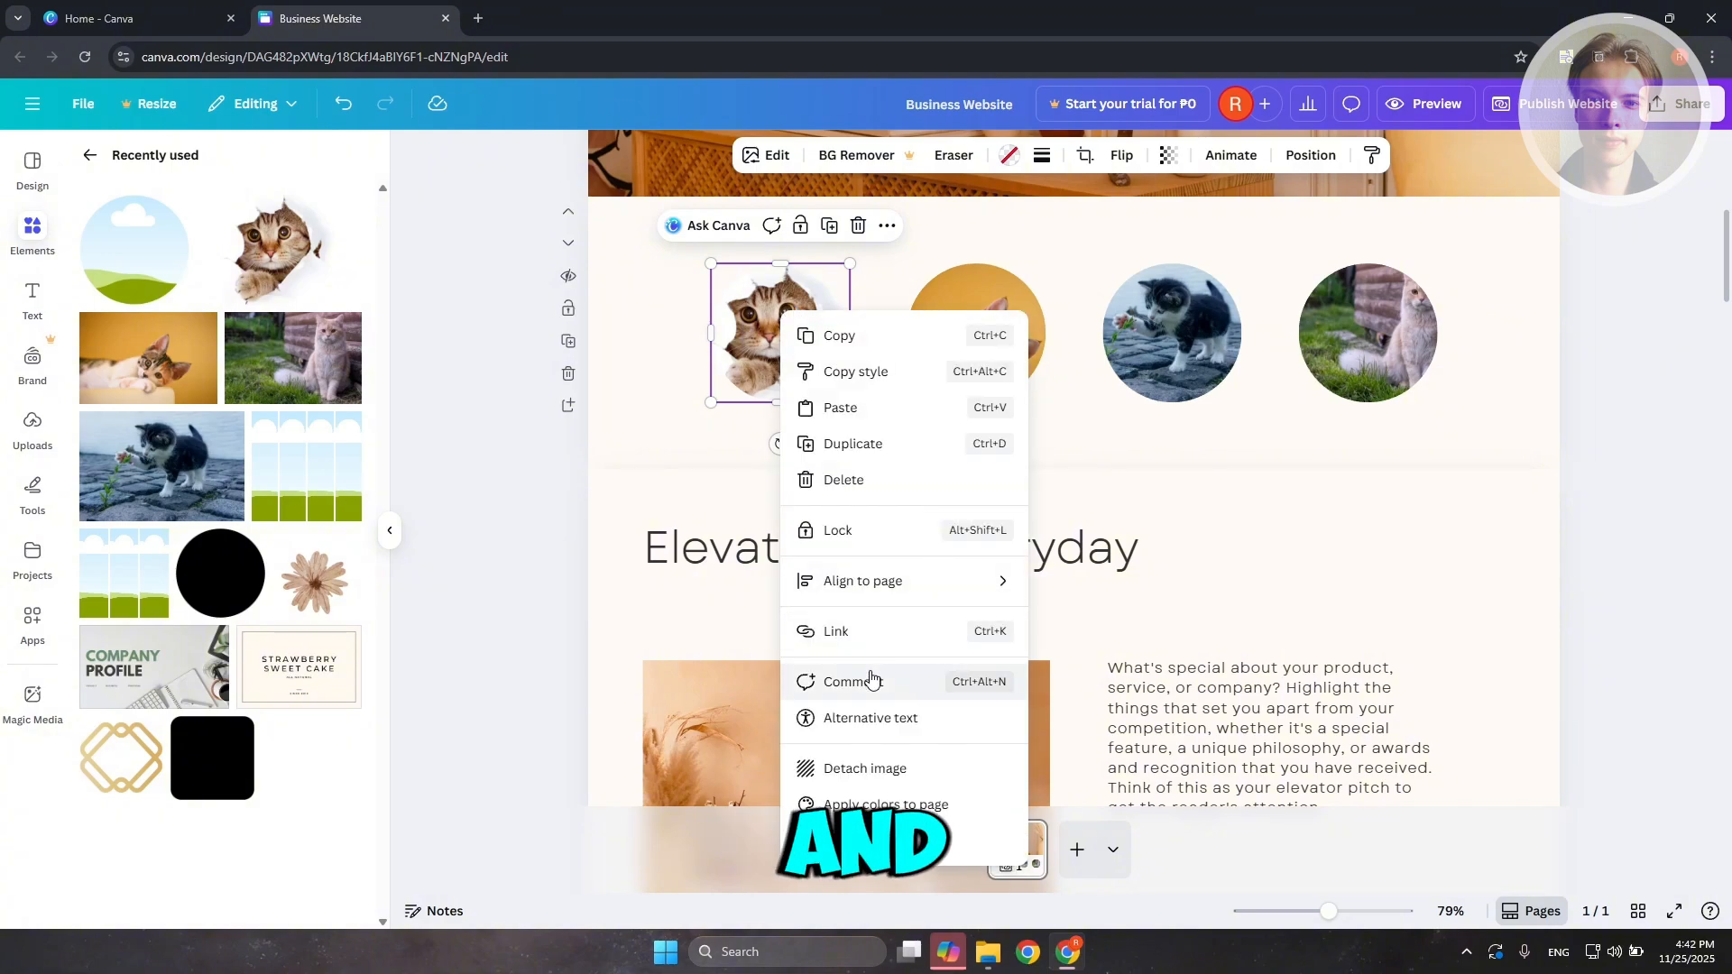
click(878, 633)
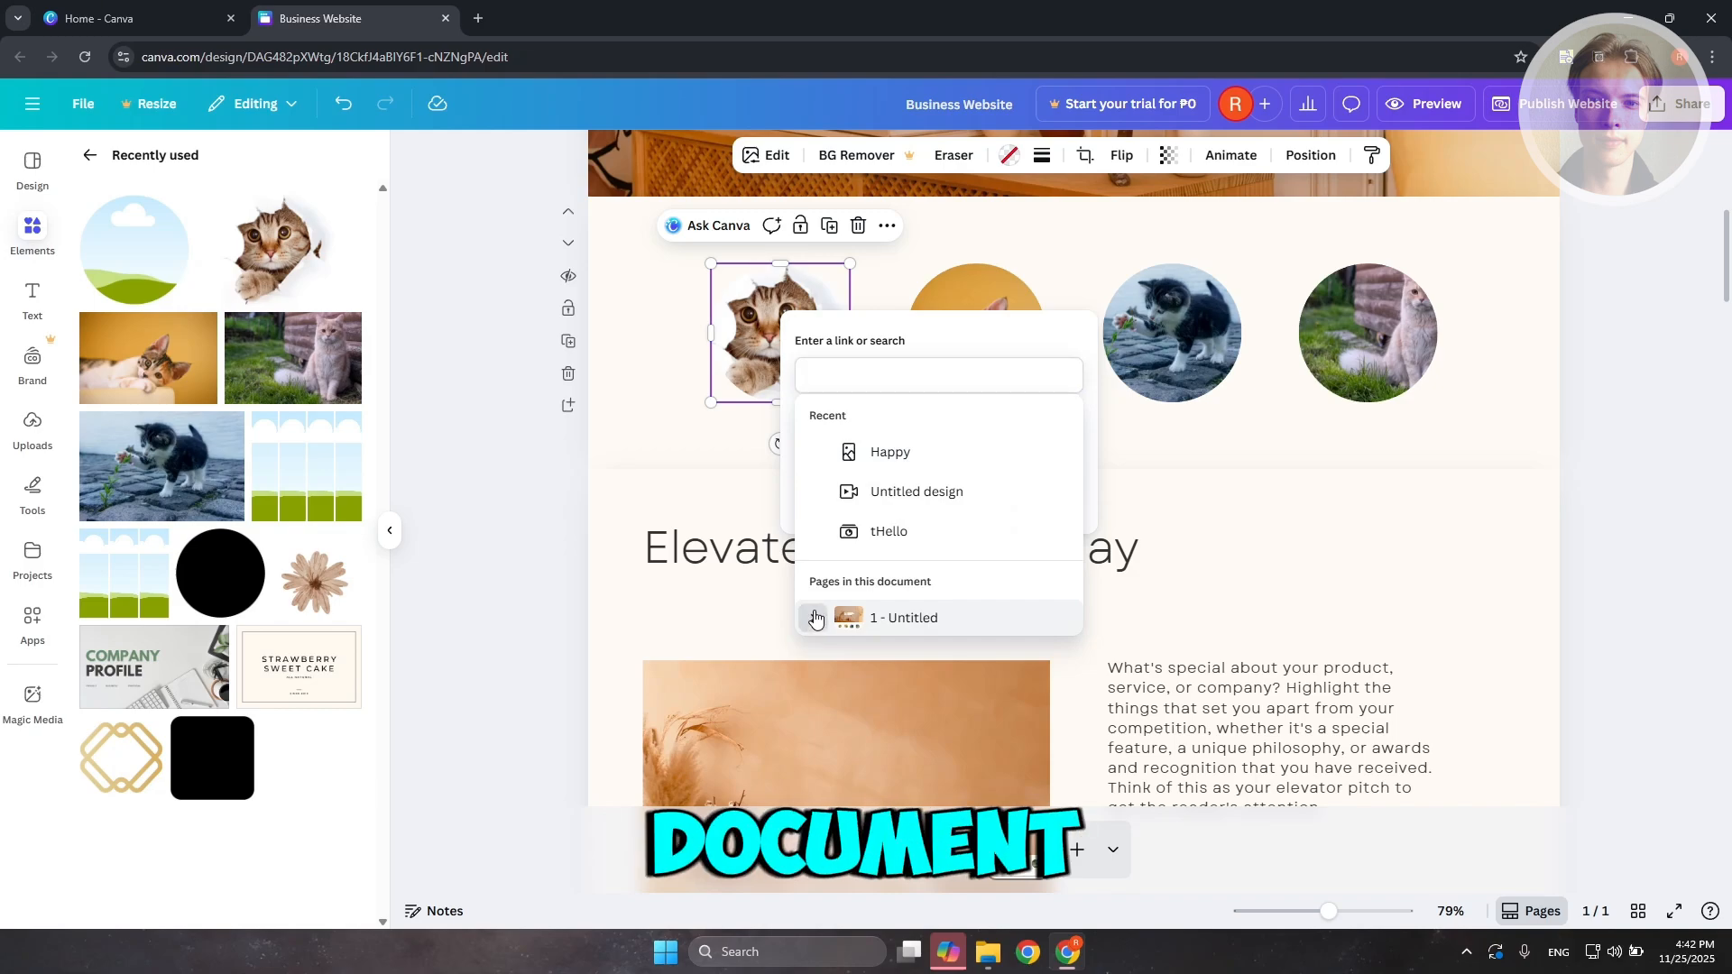
click(812, 622)
scroll(939, 496, down, 1)
scroll(938, 496, up, 1)
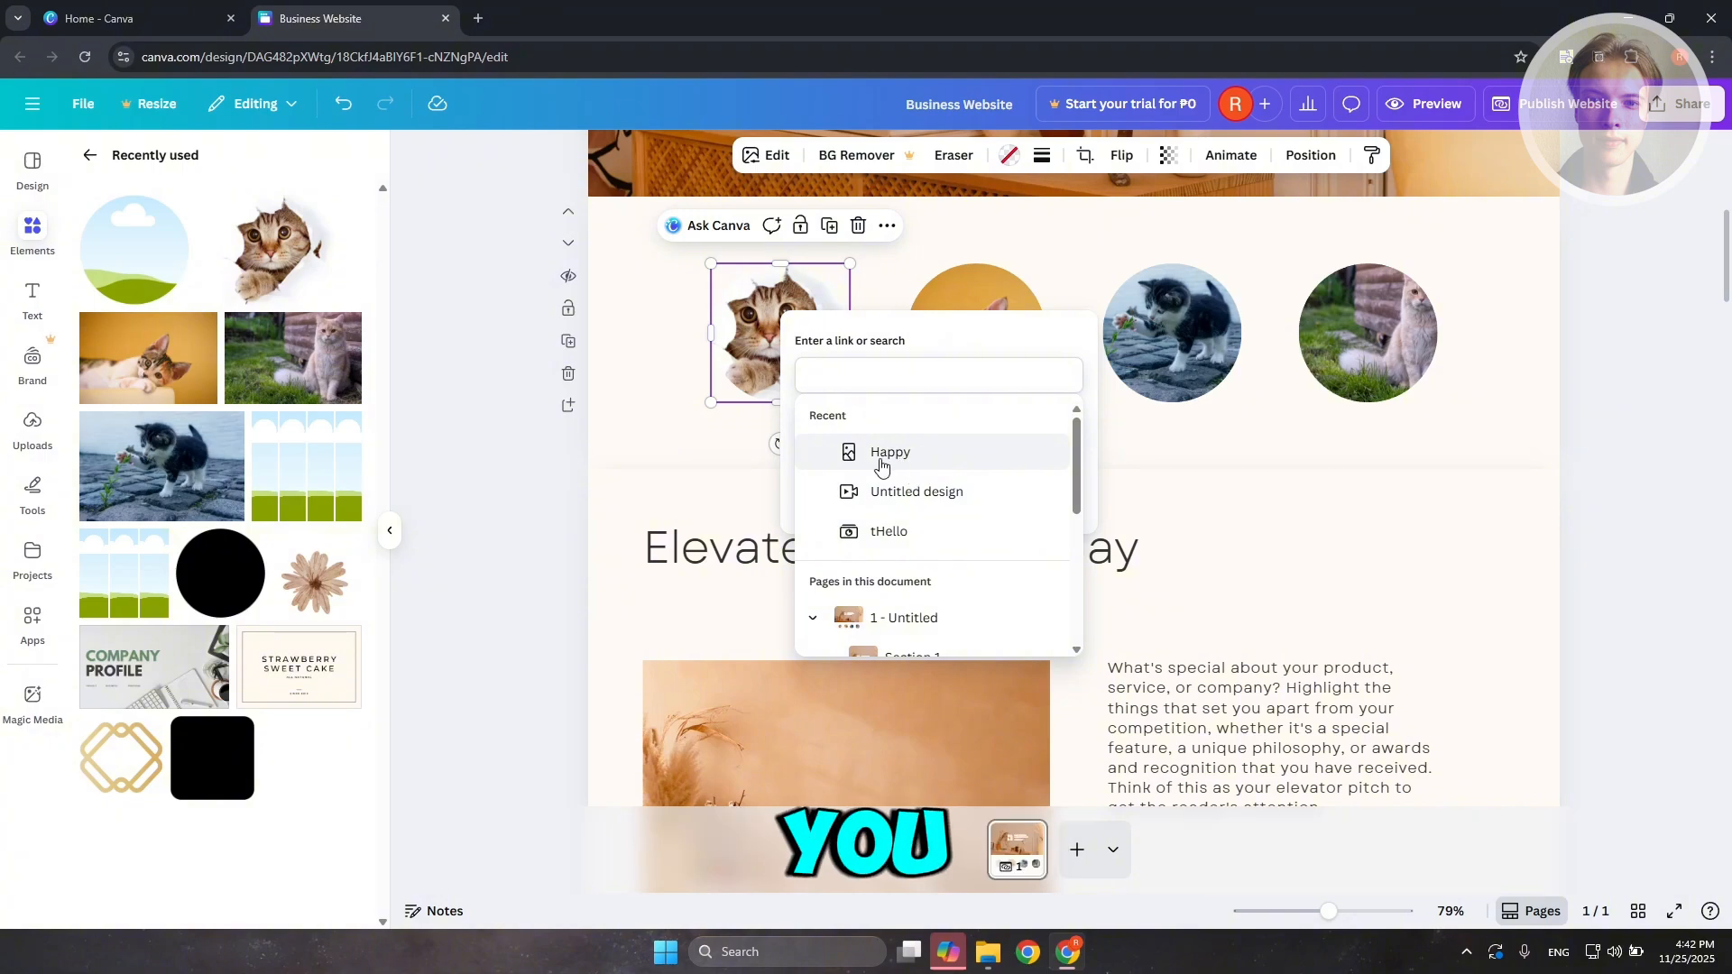
scroll(947, 577, down, 4)
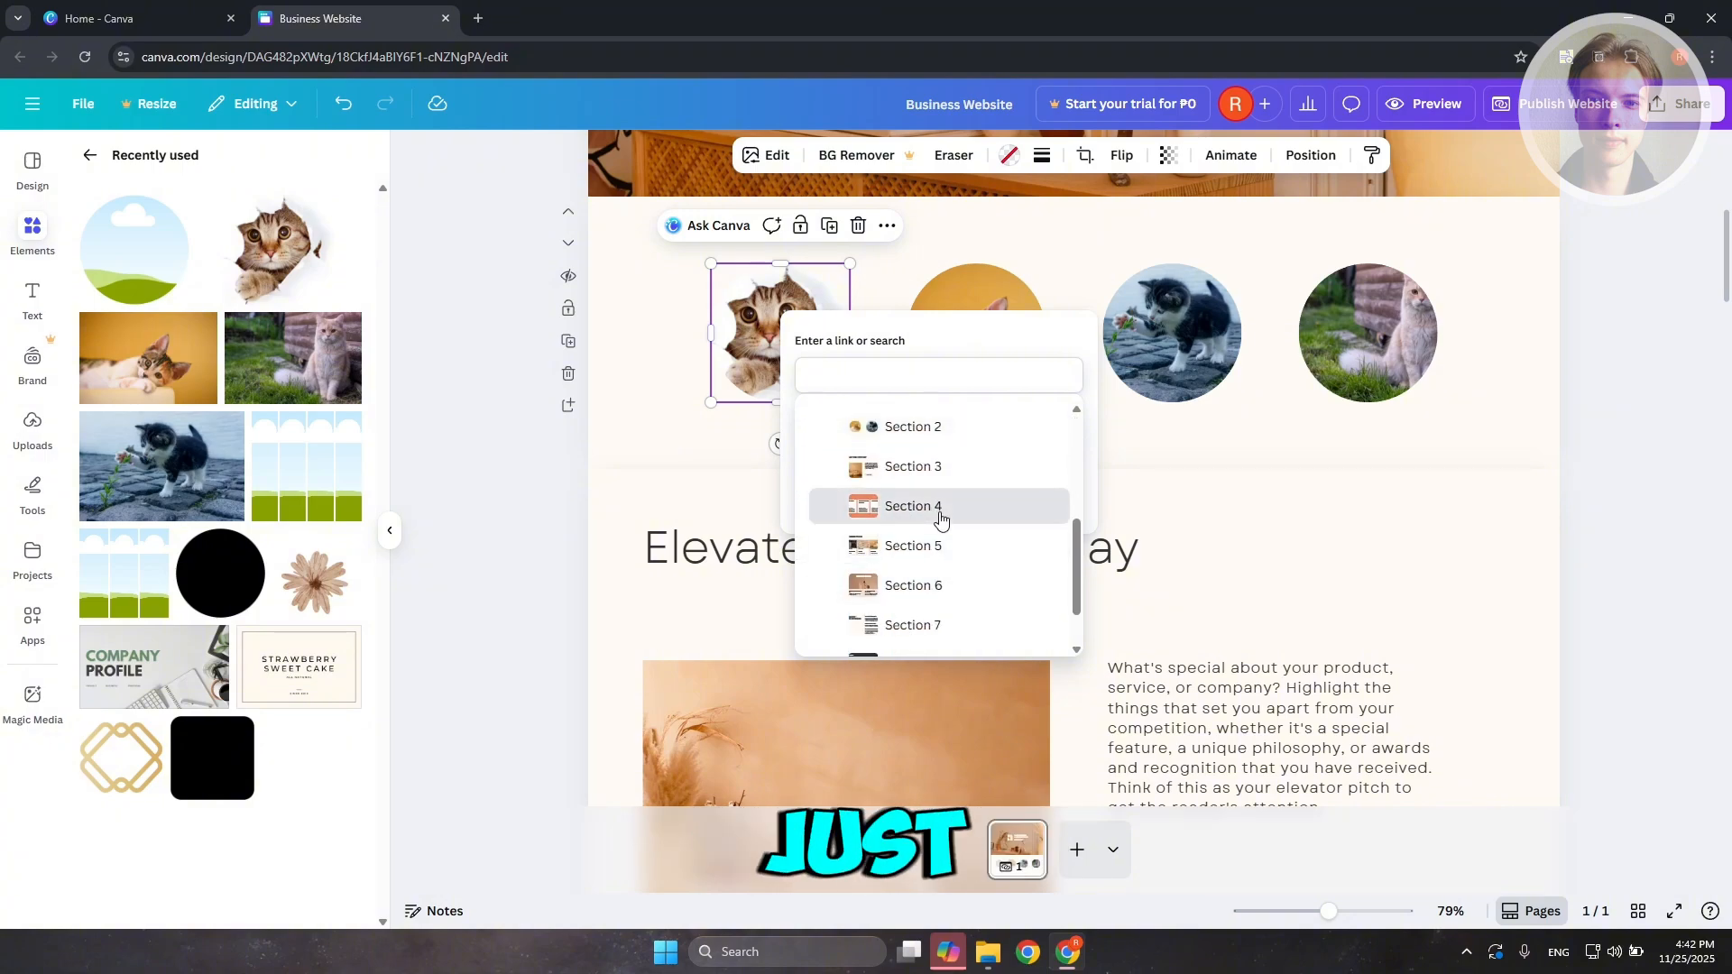
click(945, 505)
click(1032, 424)
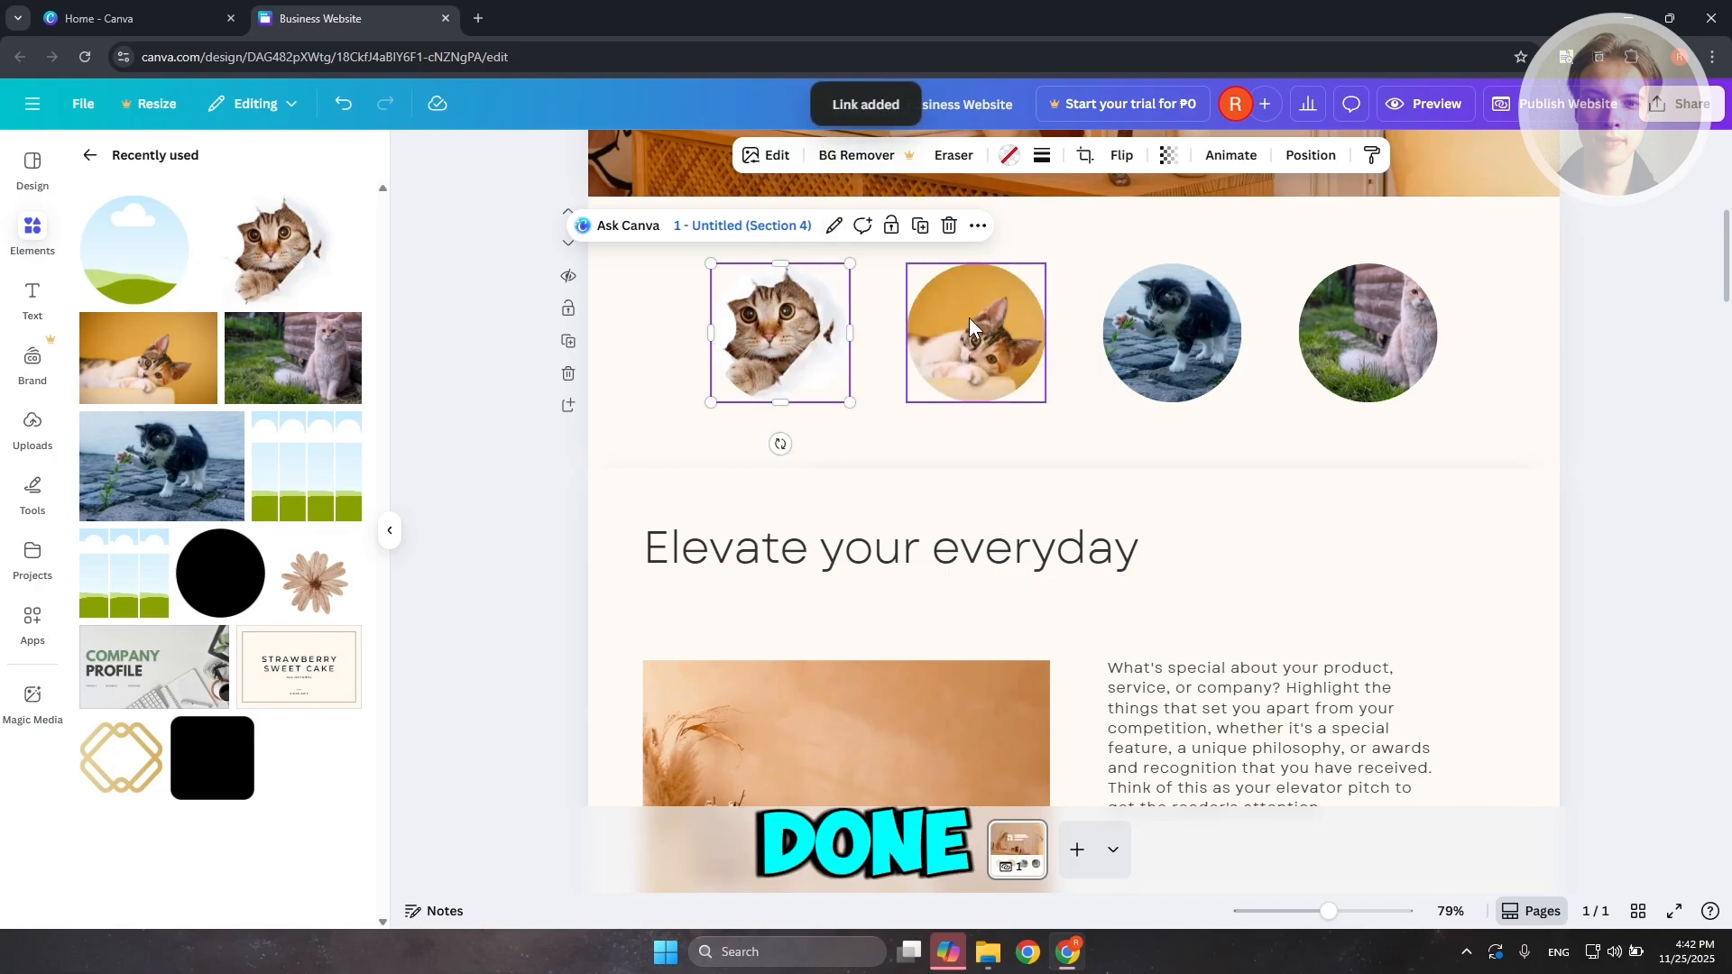
- Link the second cat photo in the row to Section 5 of the website page
right_click(972, 320)
click(1044, 637)
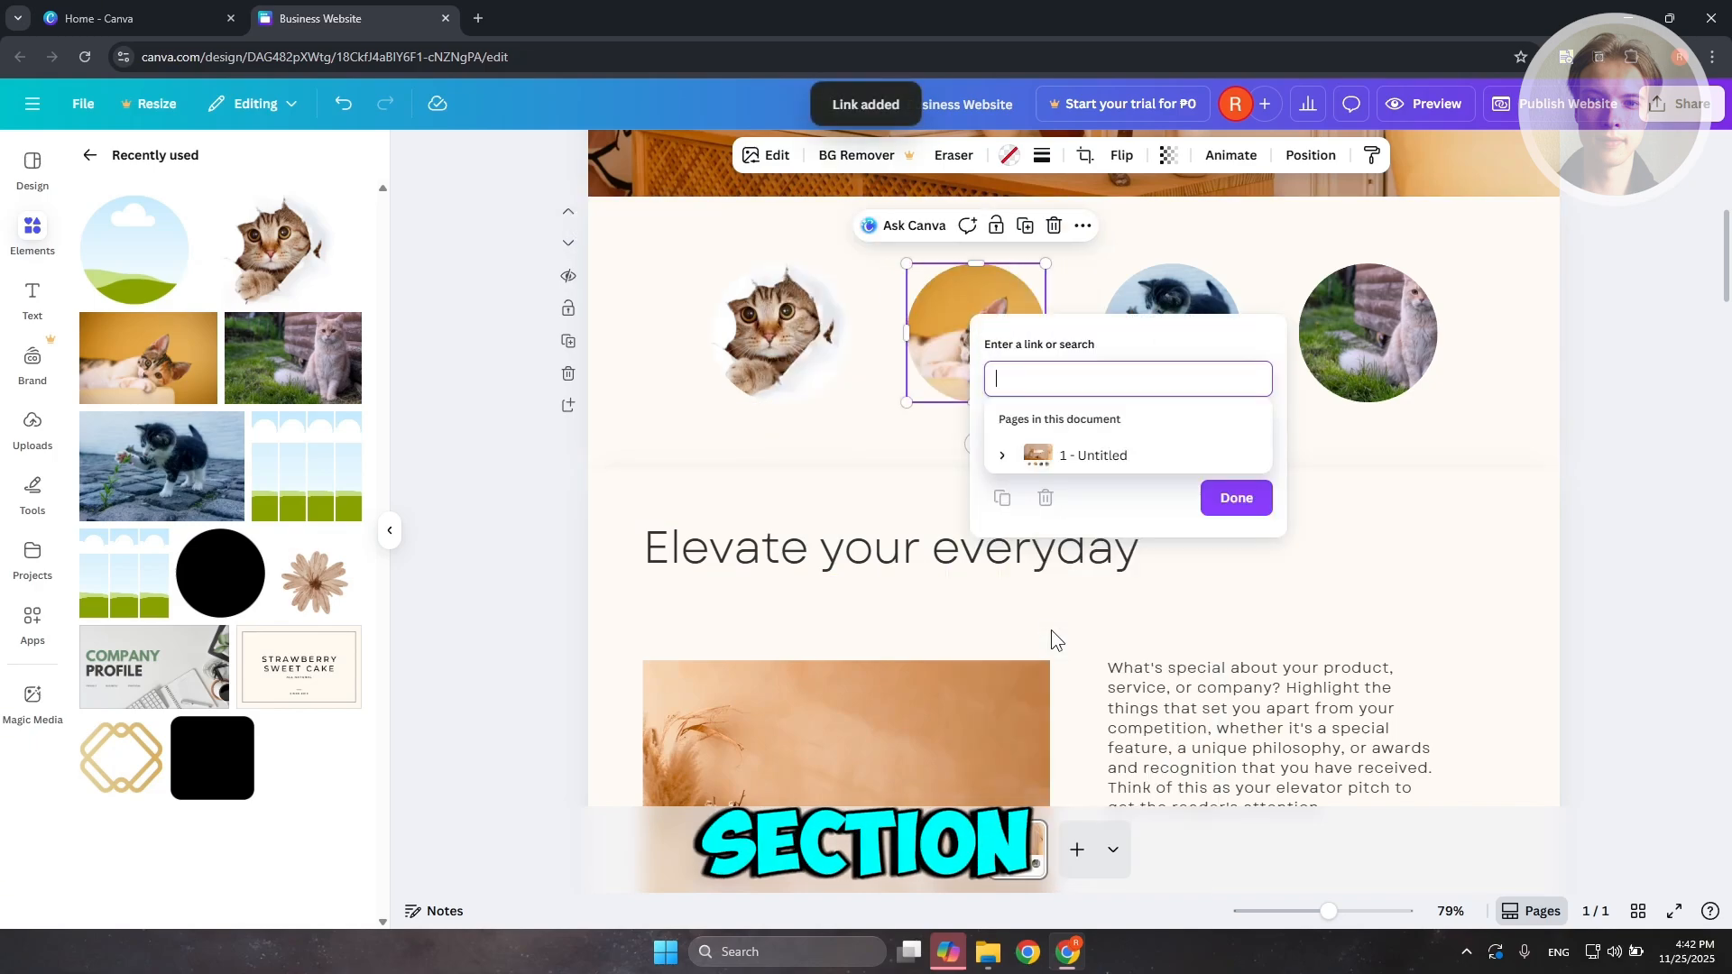
click(1025, 622)
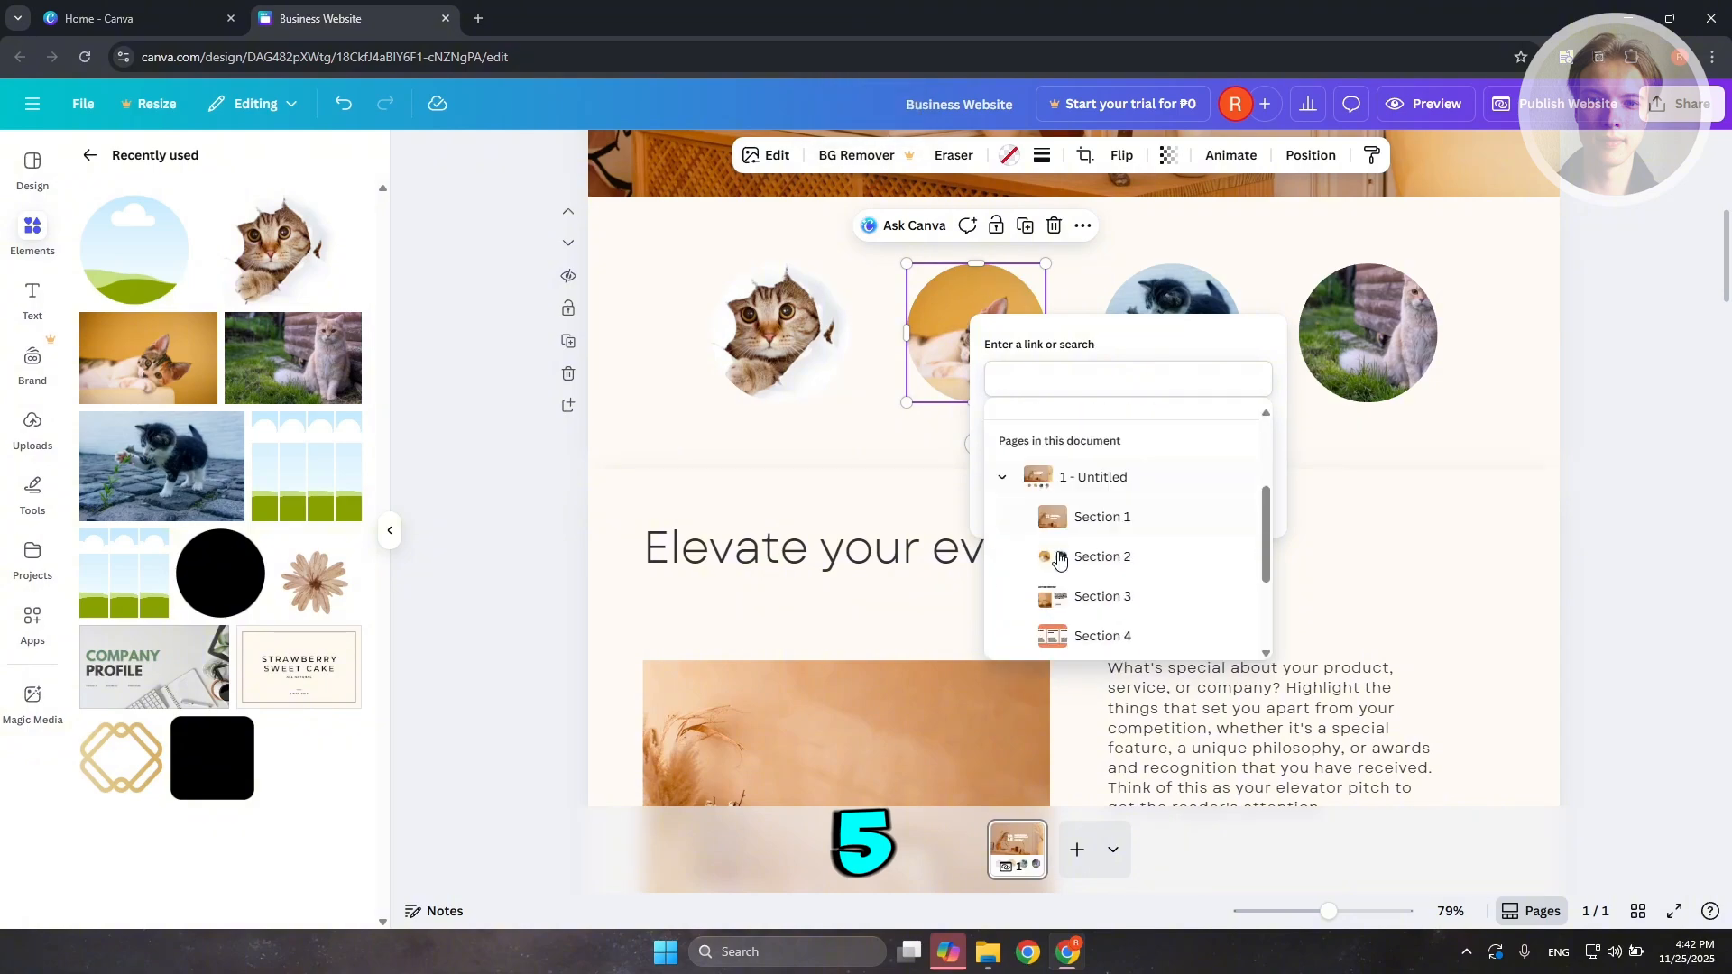
scroll(1046, 494, down, 3)
click(1046, 487)
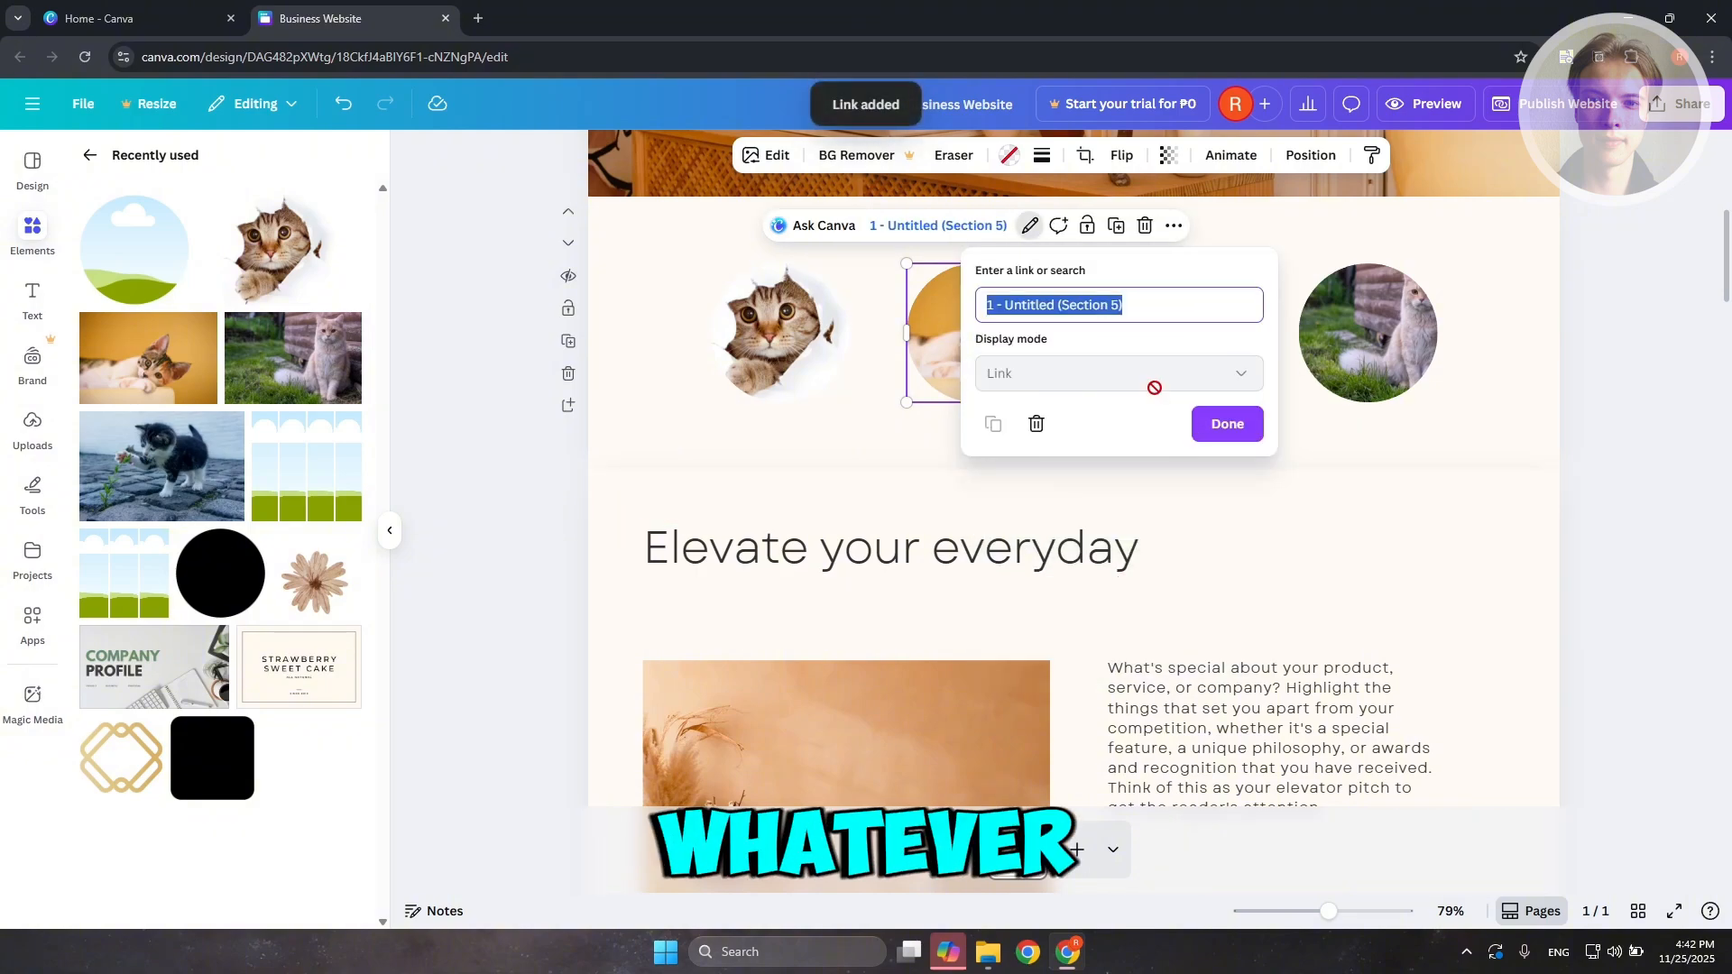
click(1223, 422)
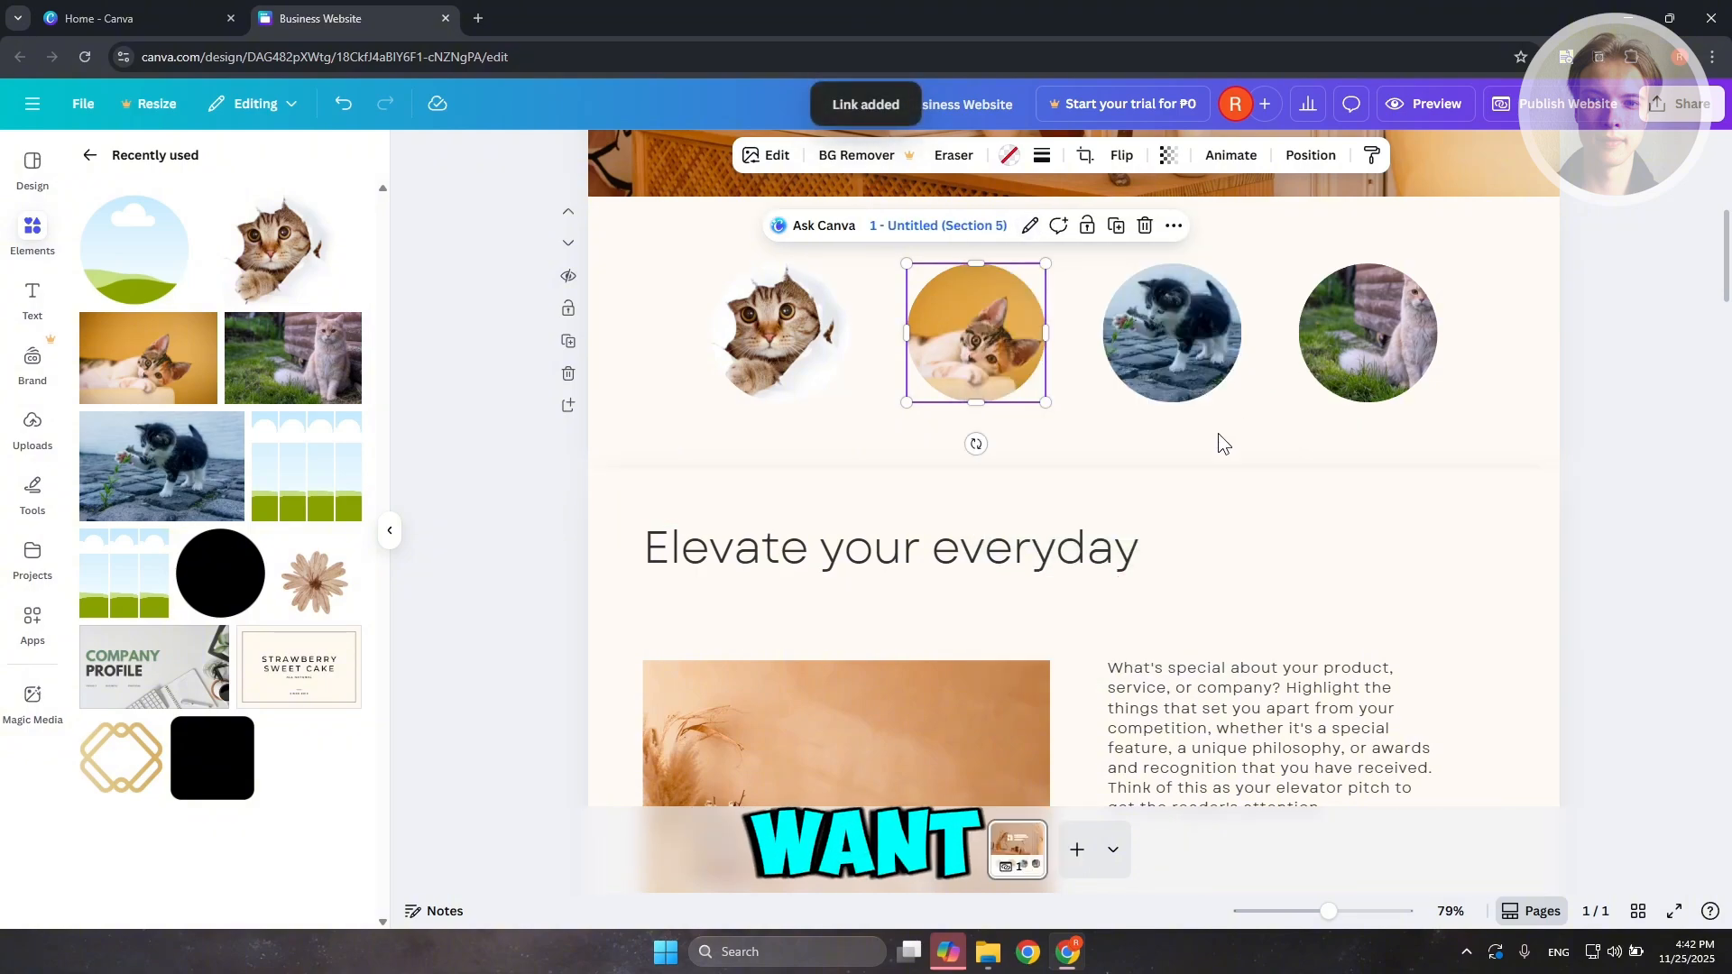
click(524, 576)
- Add a subheading with the text "CAT" to the section with the circular photos
scroll(1013, 457, up, 2)
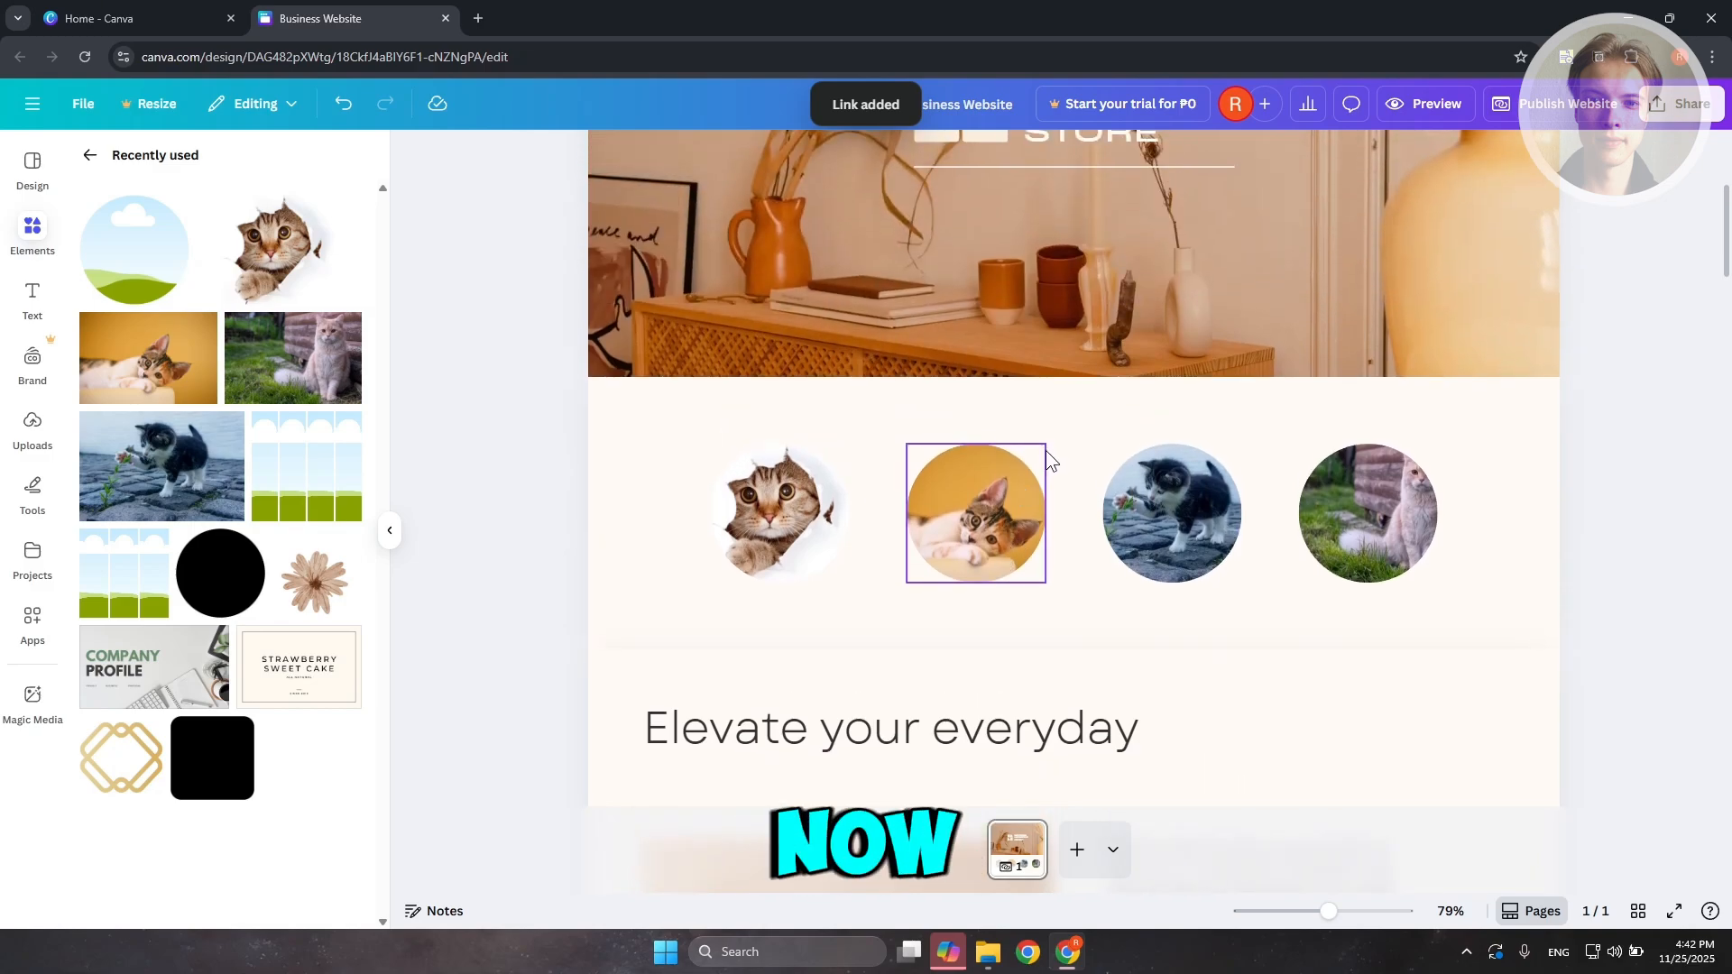
click(32, 293)
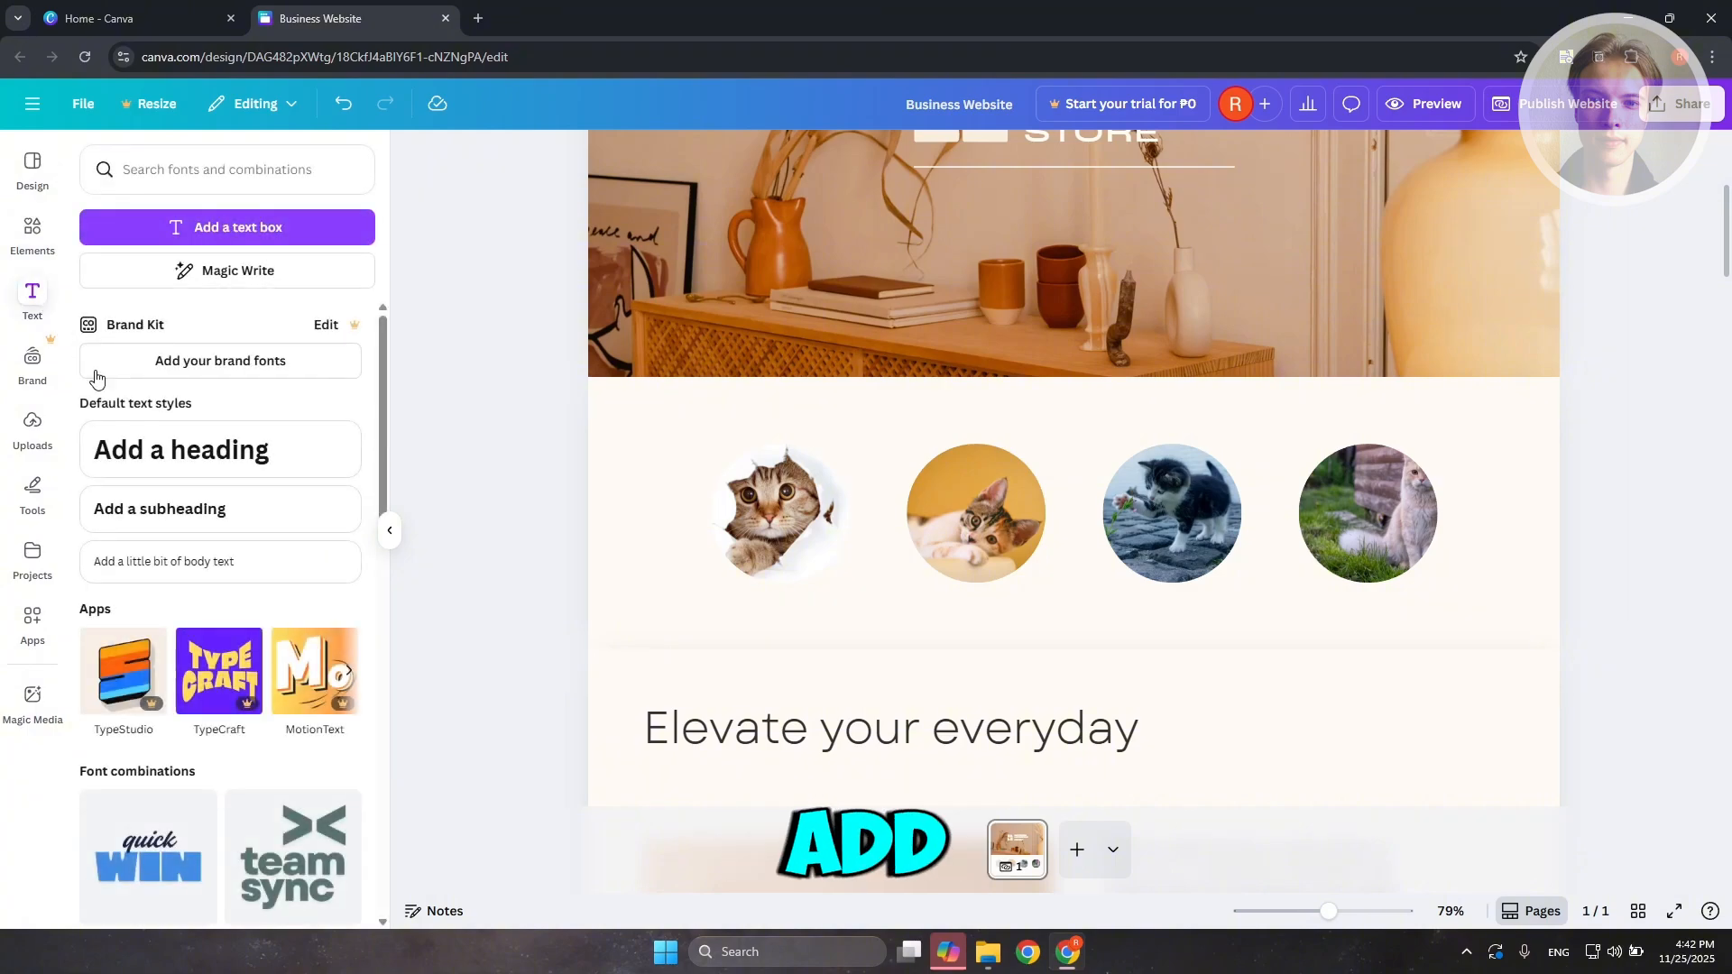
click(207, 509)
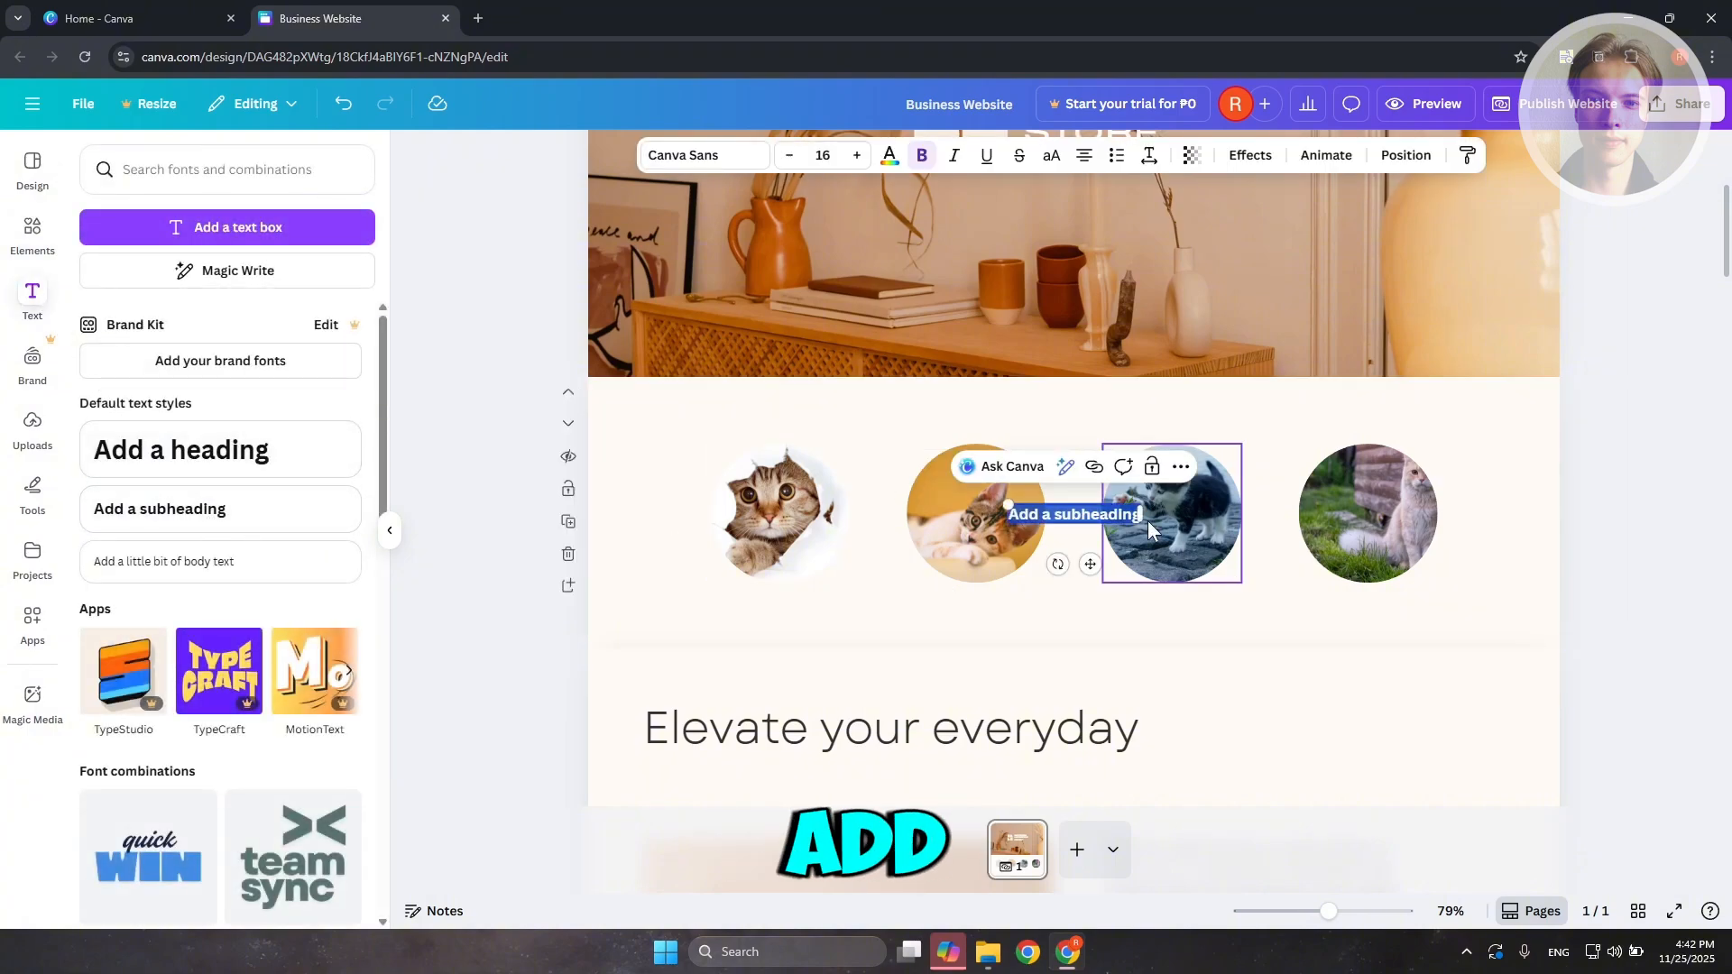
text(CAT)
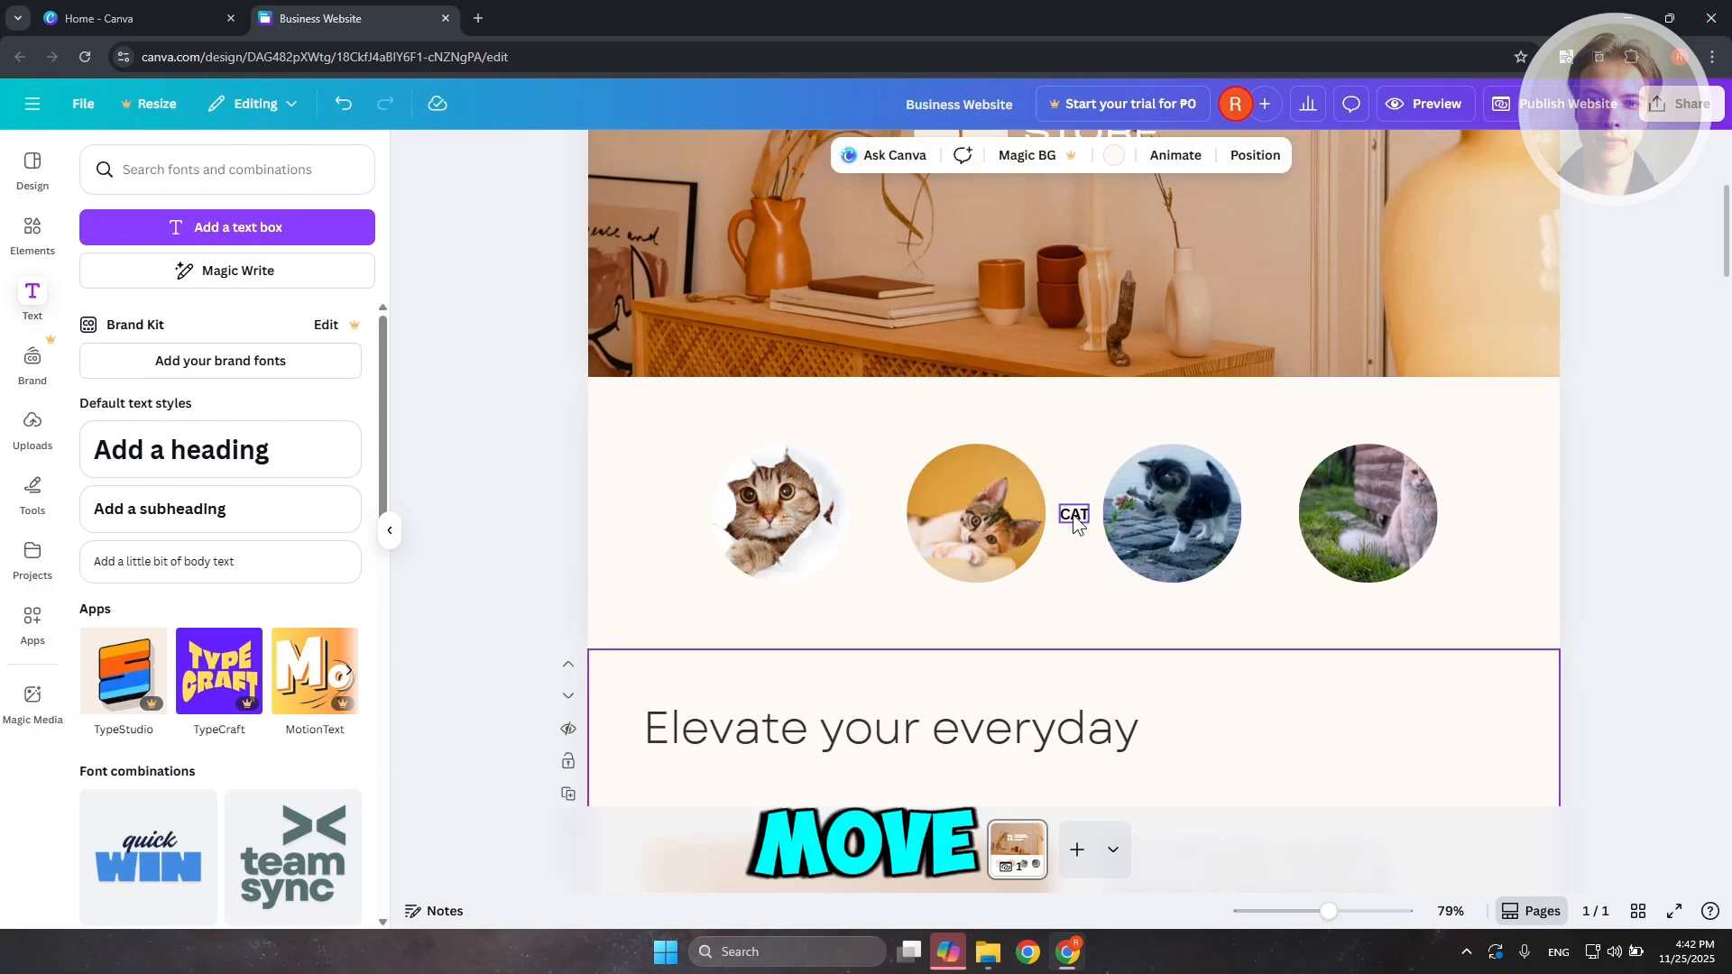
- Place the "CAT" label centred beneath the first cat photo and group the label with that photo
drag(1073, 514, 780, 600)
drag(684, 424, 888, 615)
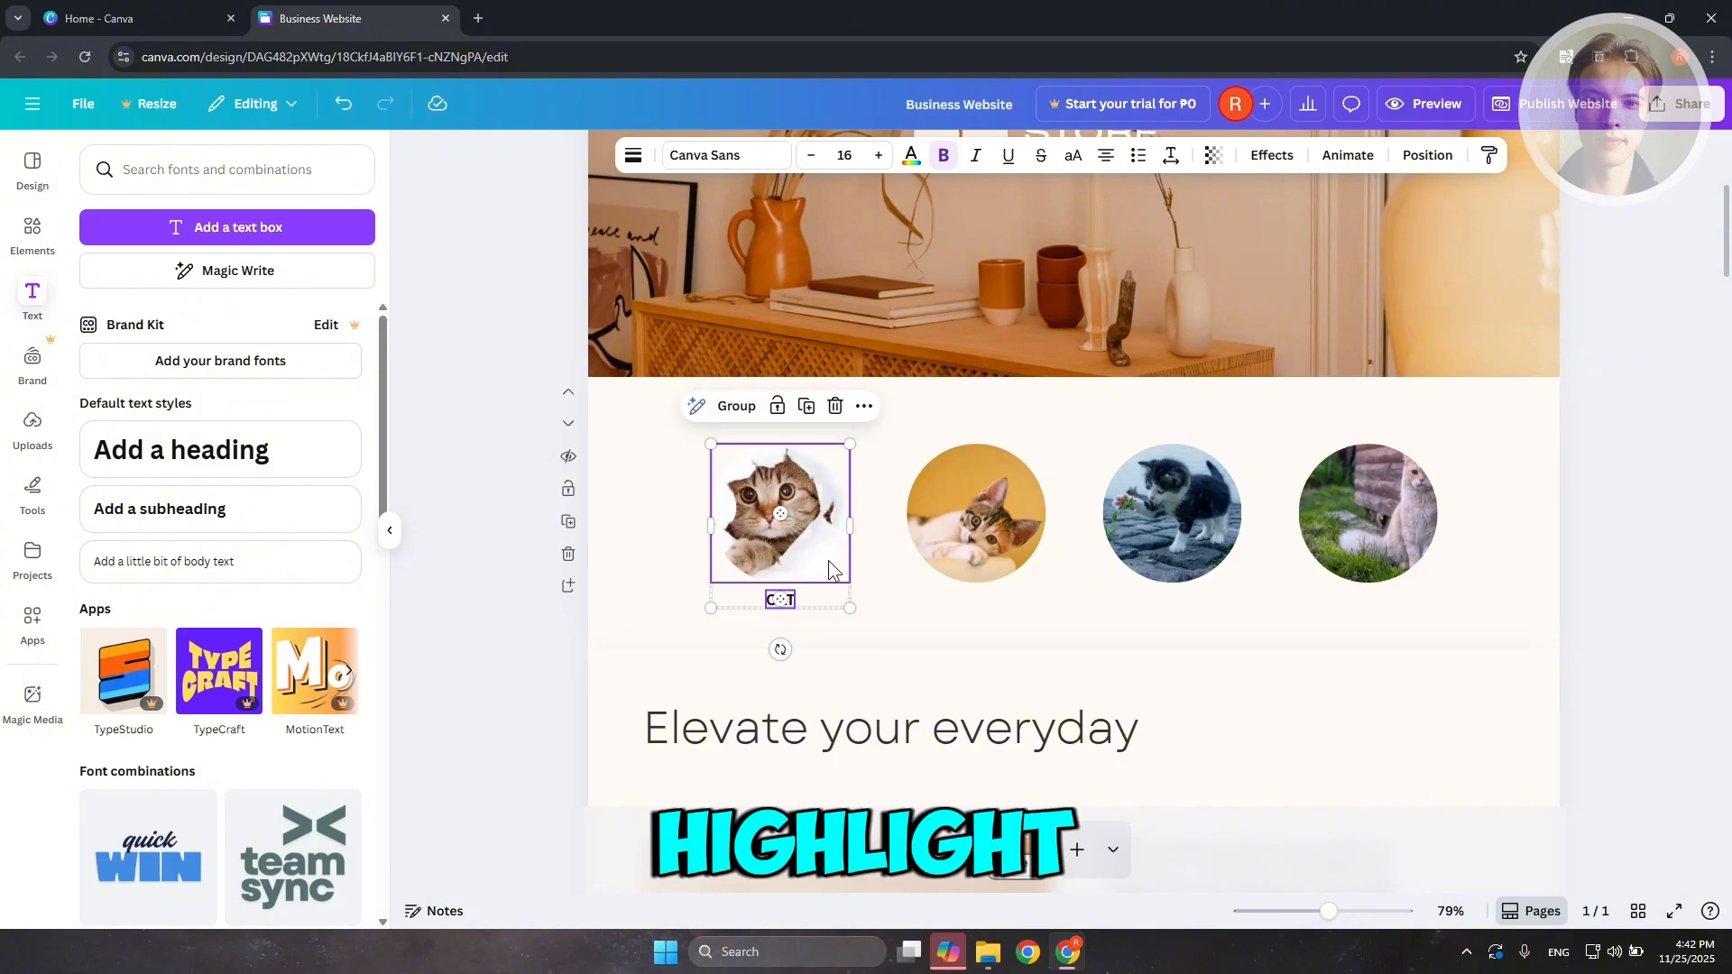
click(737, 408)
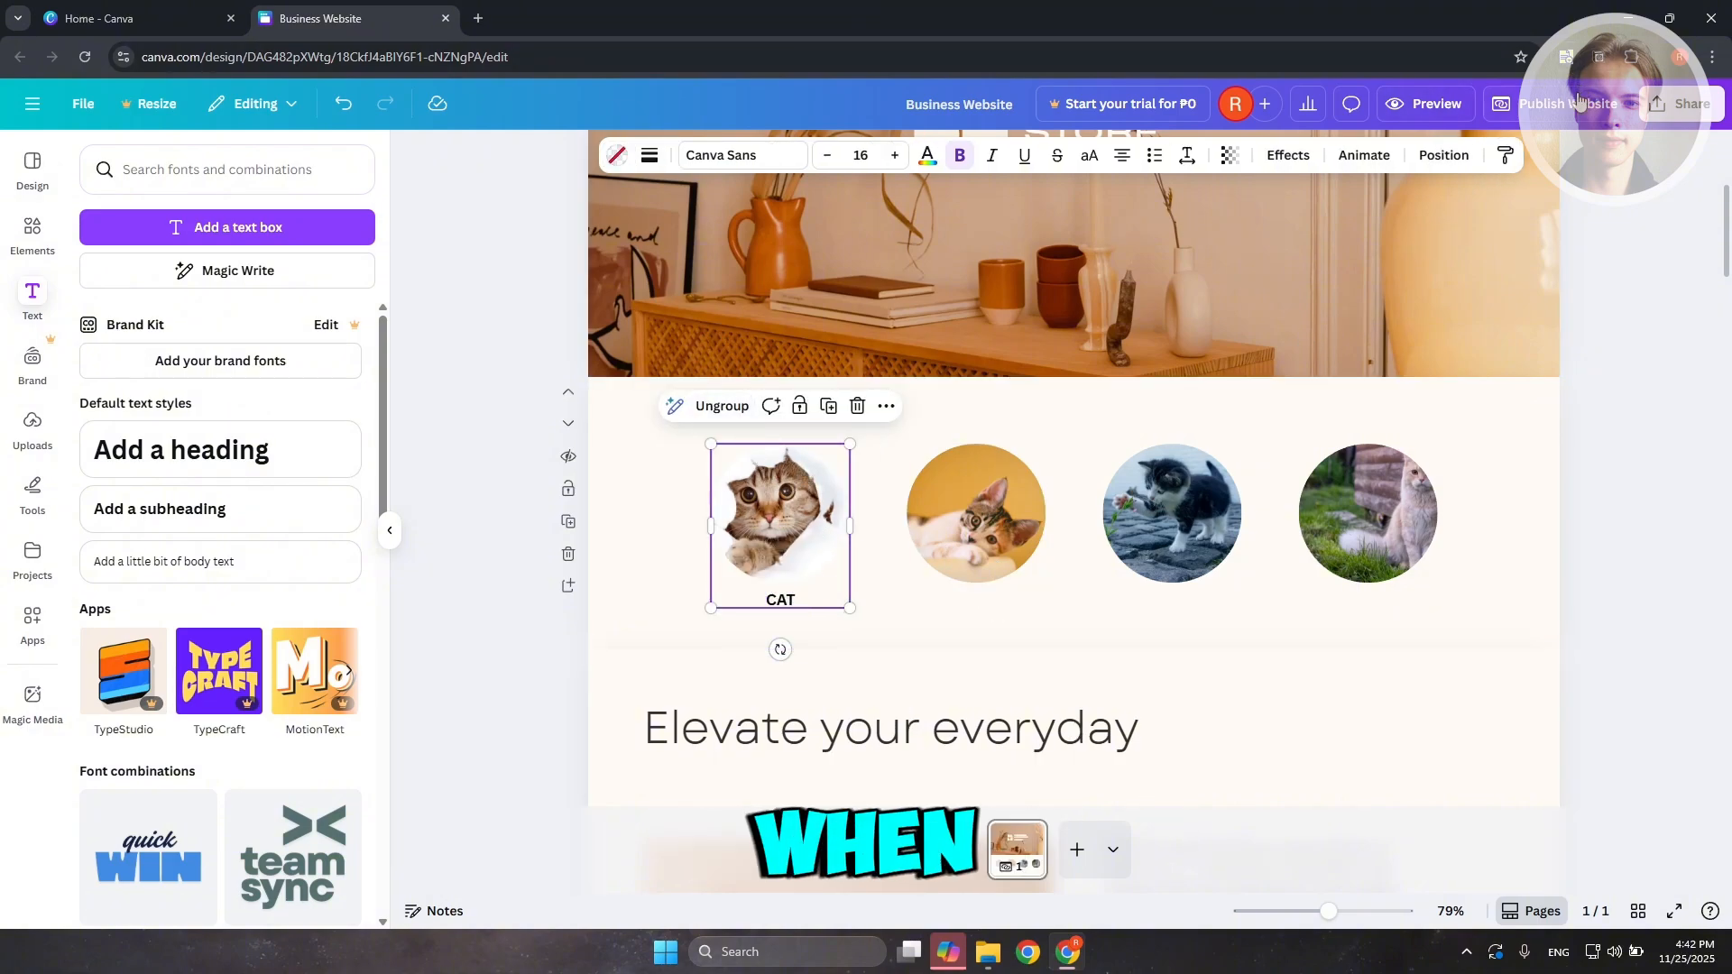
- Preview the website, check the circular photo row and the page sections below it, and return to the editor
click(1432, 103)
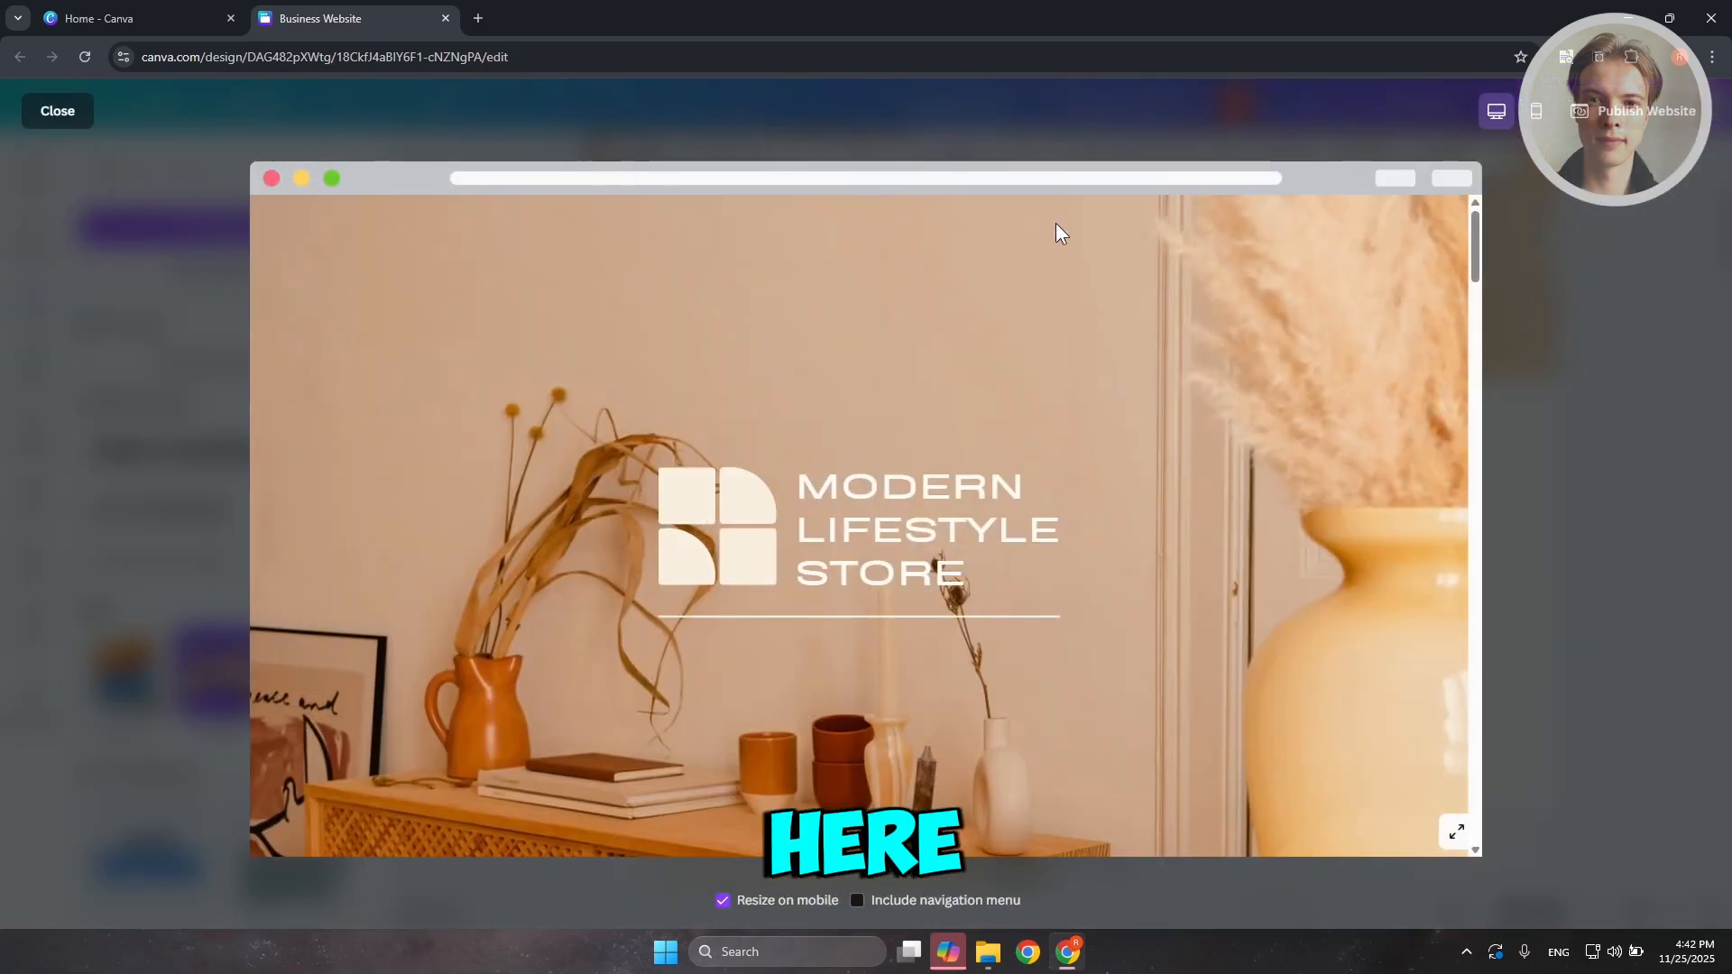
scroll(1037, 288, down, 5)
scroll(527, 835, down, 6)
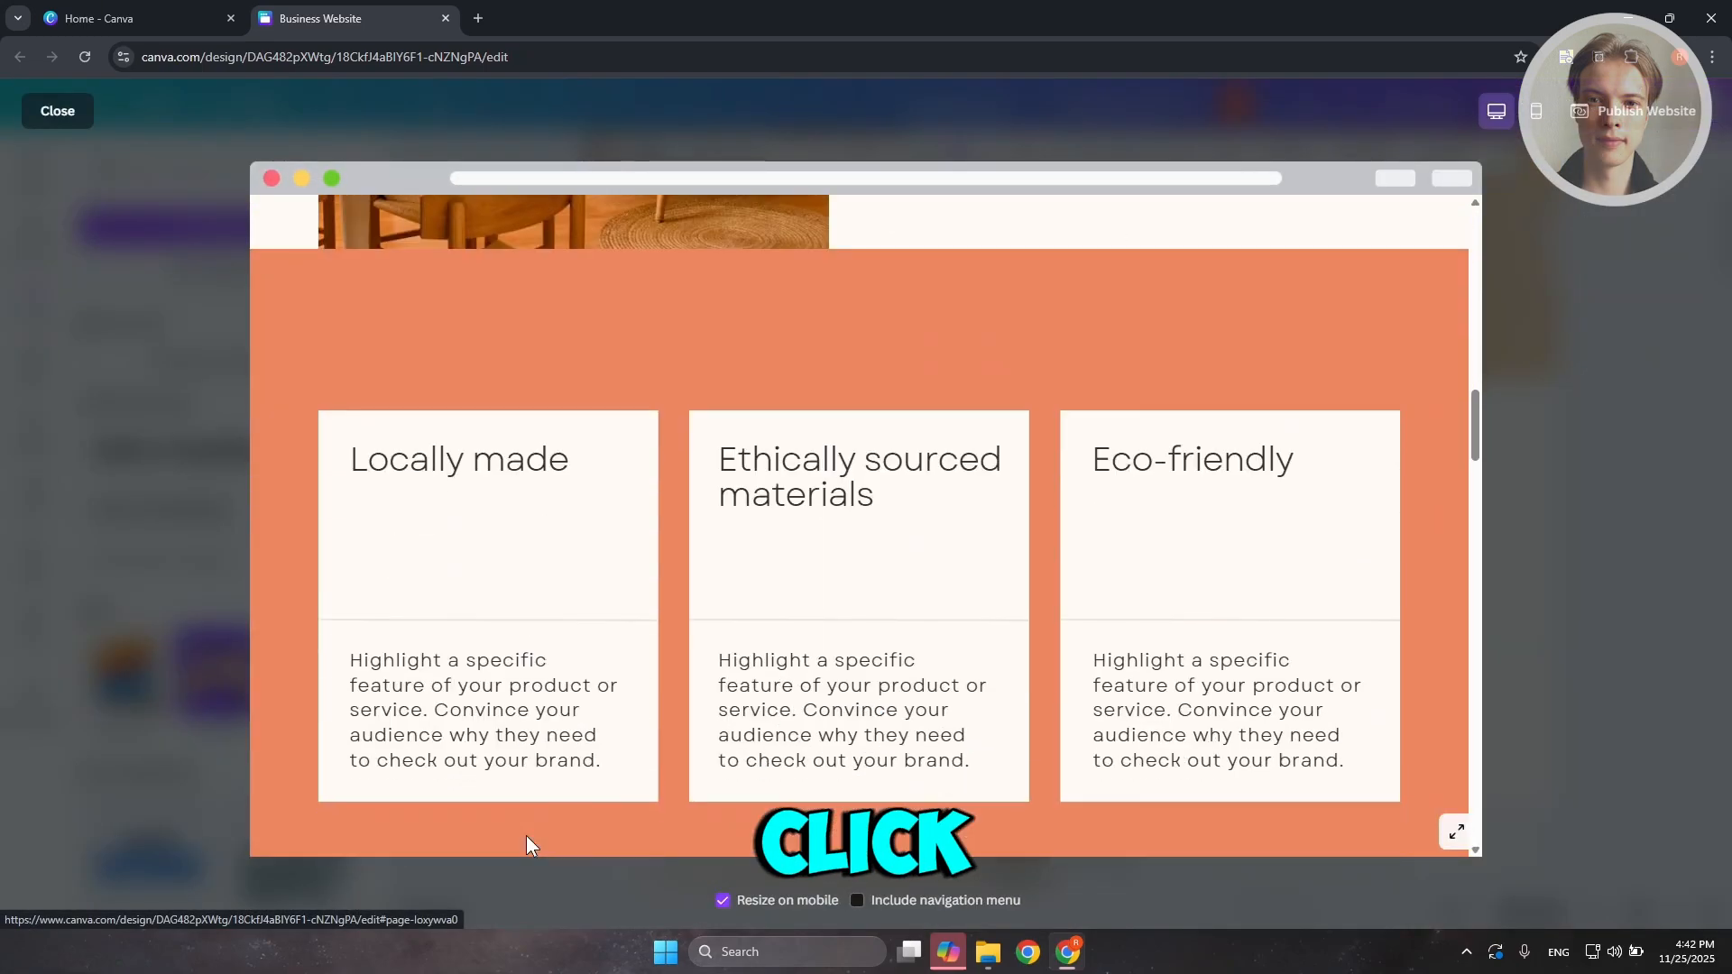
scroll(992, 487, up, 10)
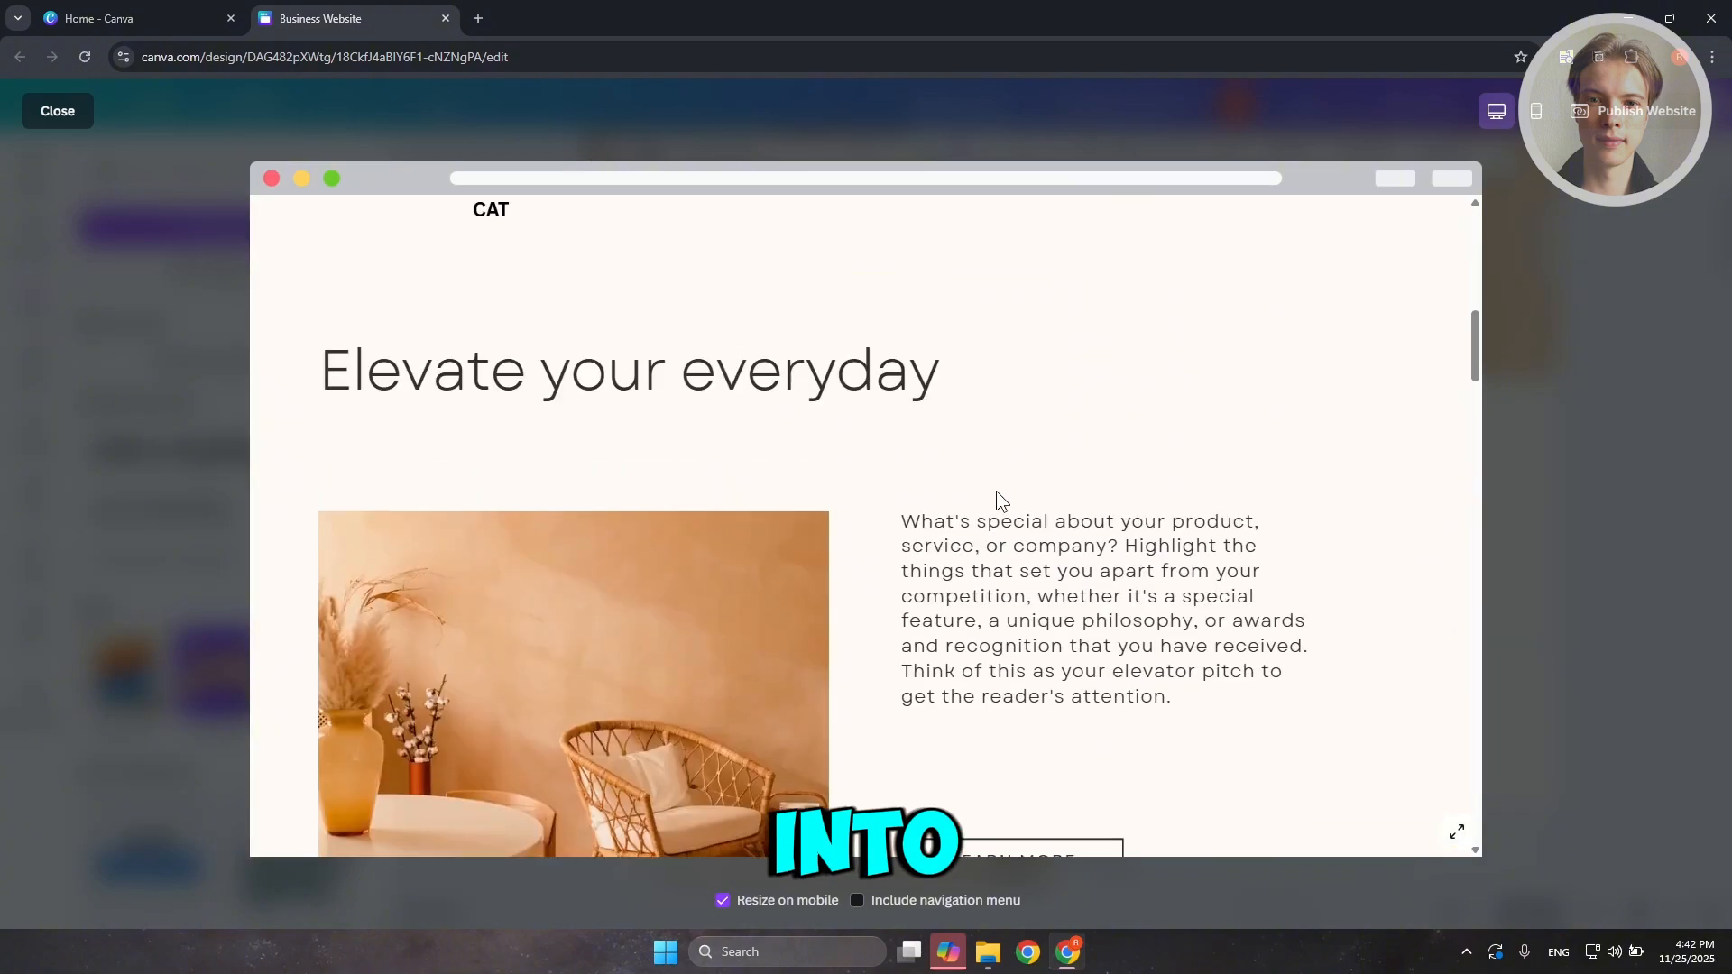
scroll(974, 528, down, 3)
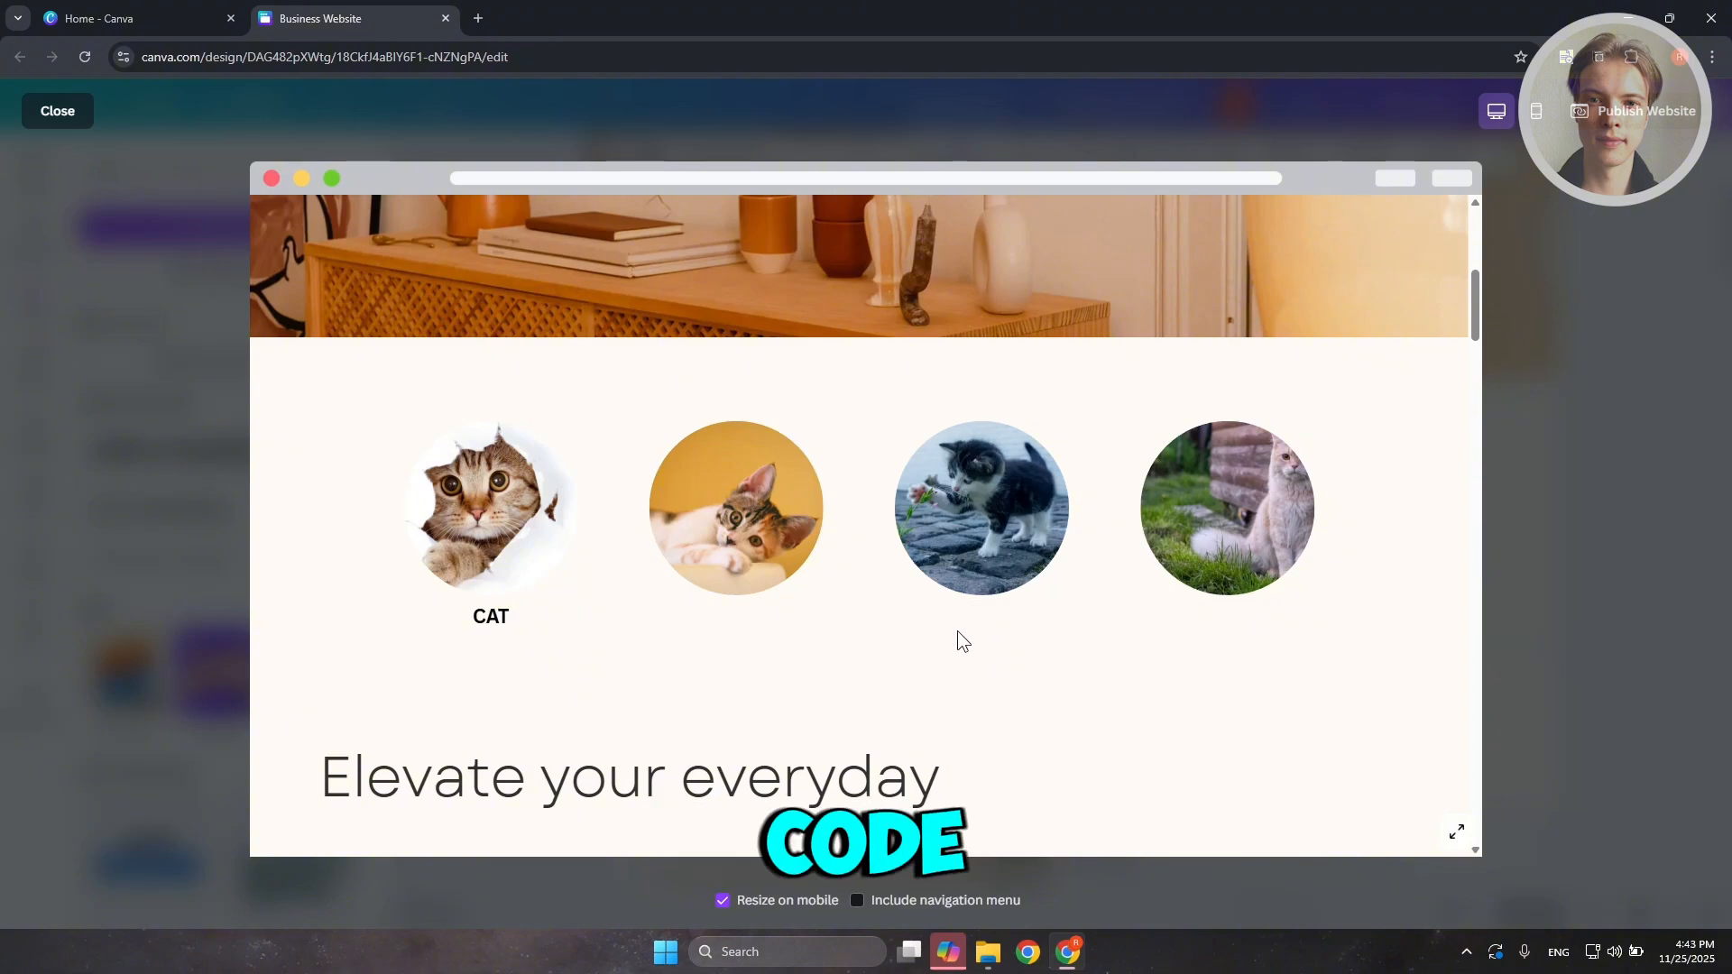
scroll(689, 414, up, 10)
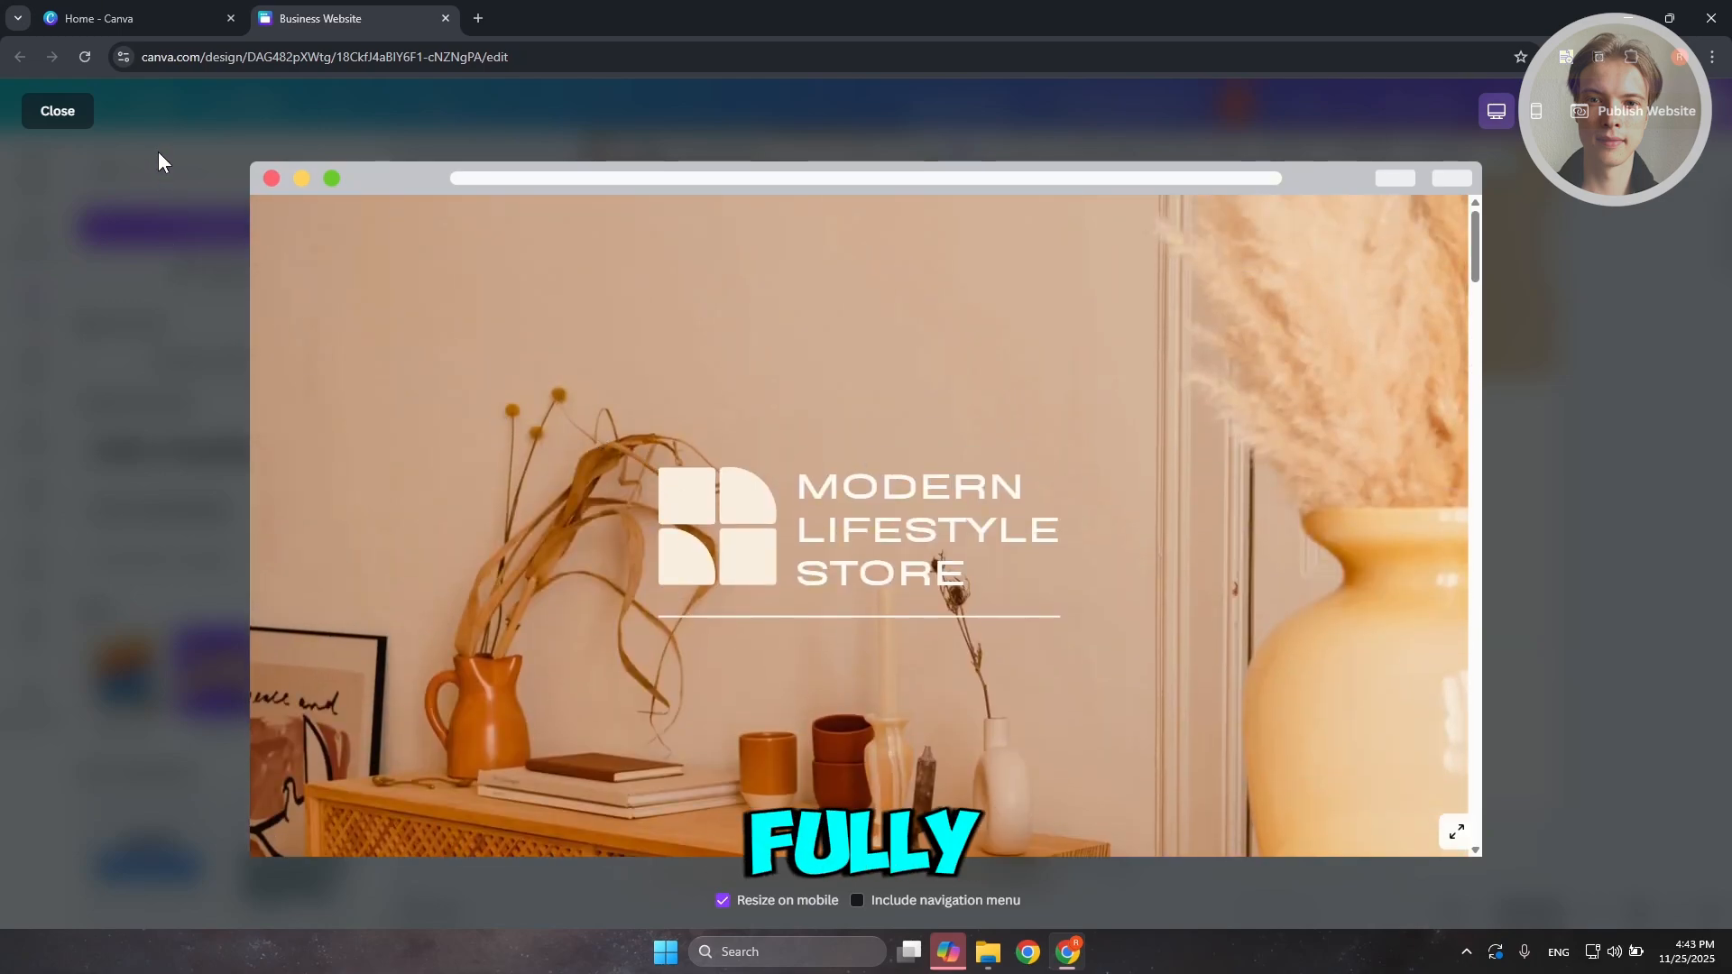
click(64, 131)
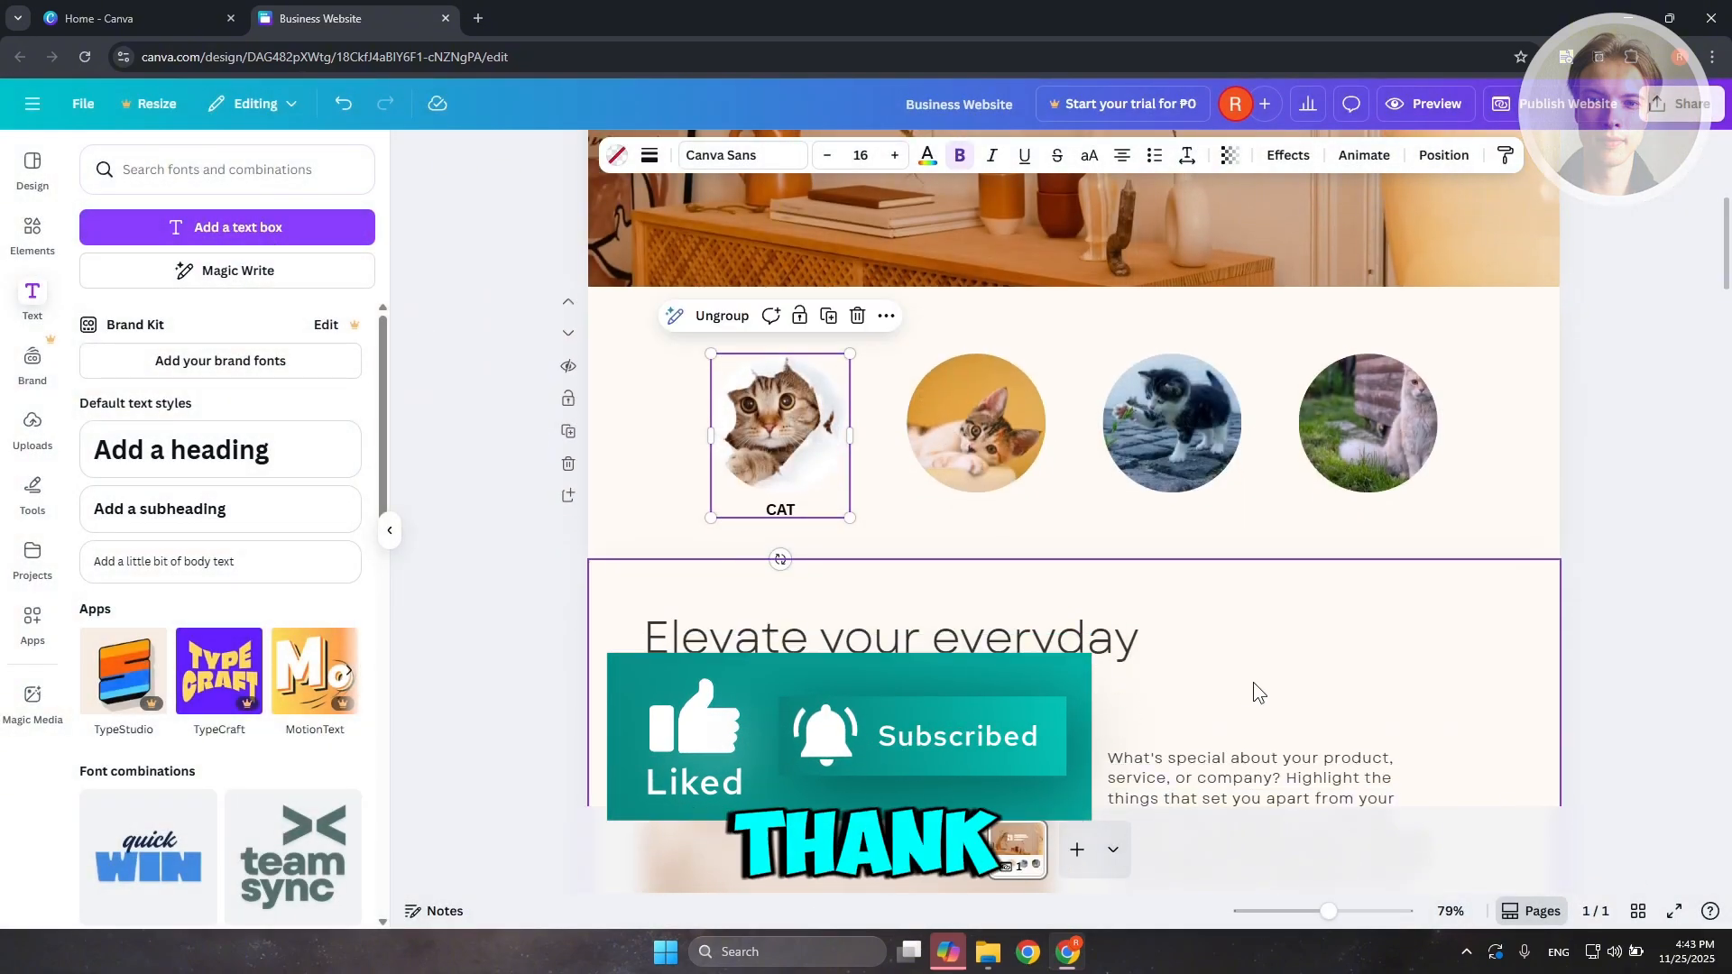